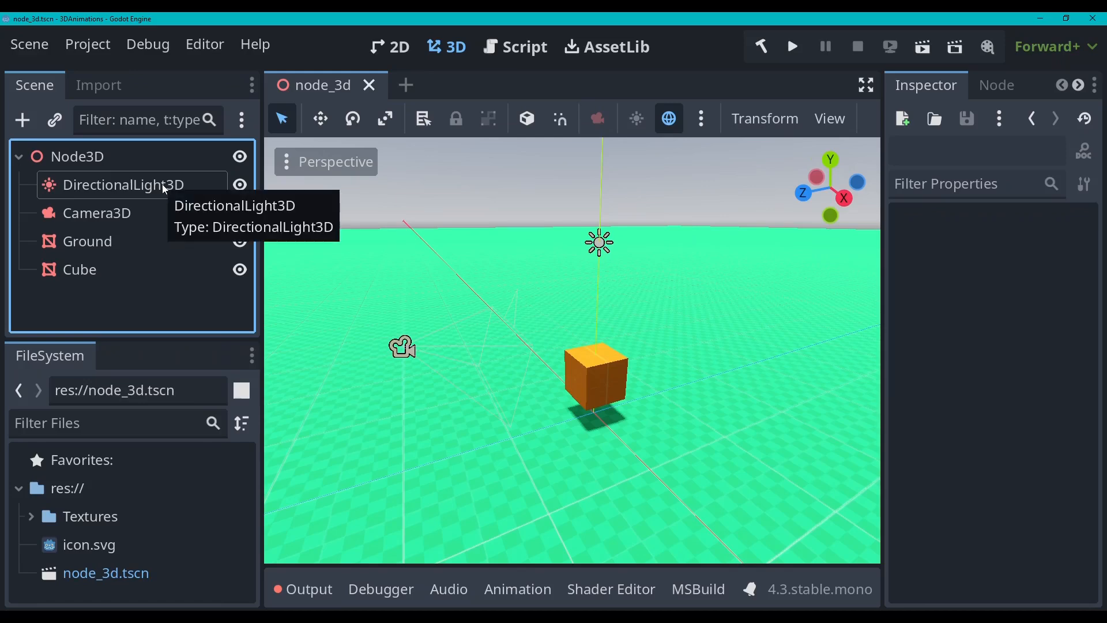
{"action": "left_click", "coordinate": [136, 214]}
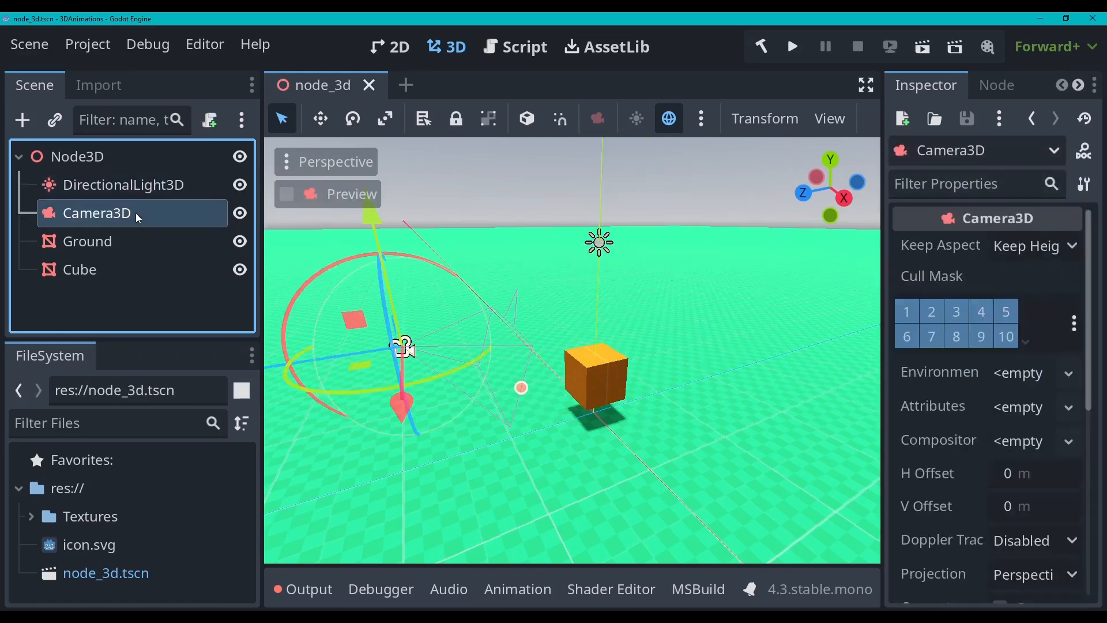
{"action": "left_click", "coordinate": [122, 241]}
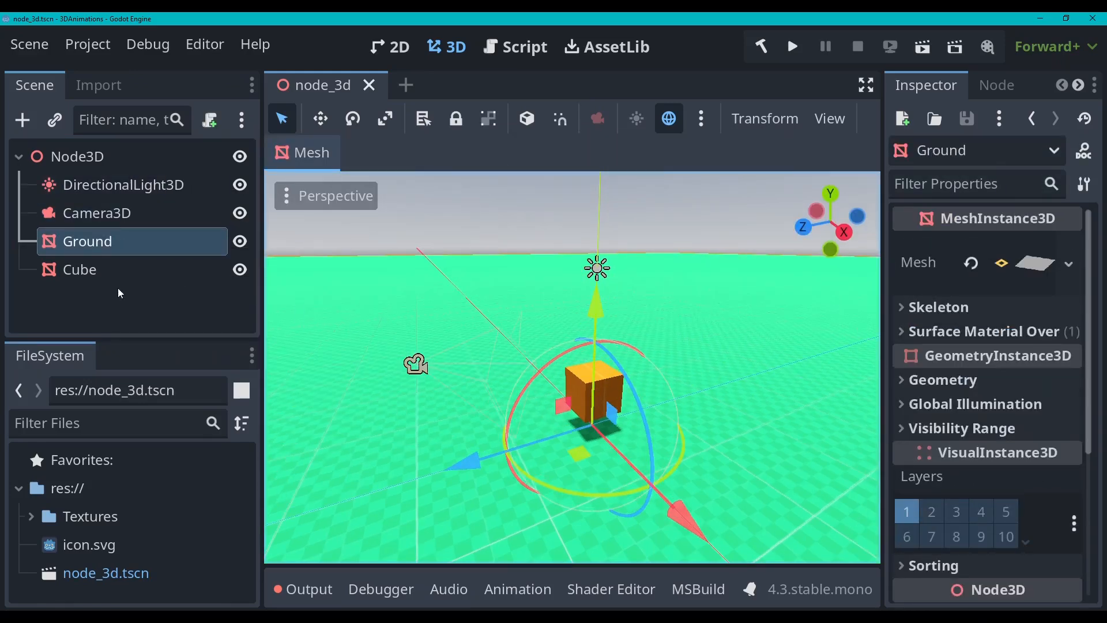
{"action": "left_click", "coordinate": [113, 272]}
{"action": "left_click", "coordinate": [129, 312]}
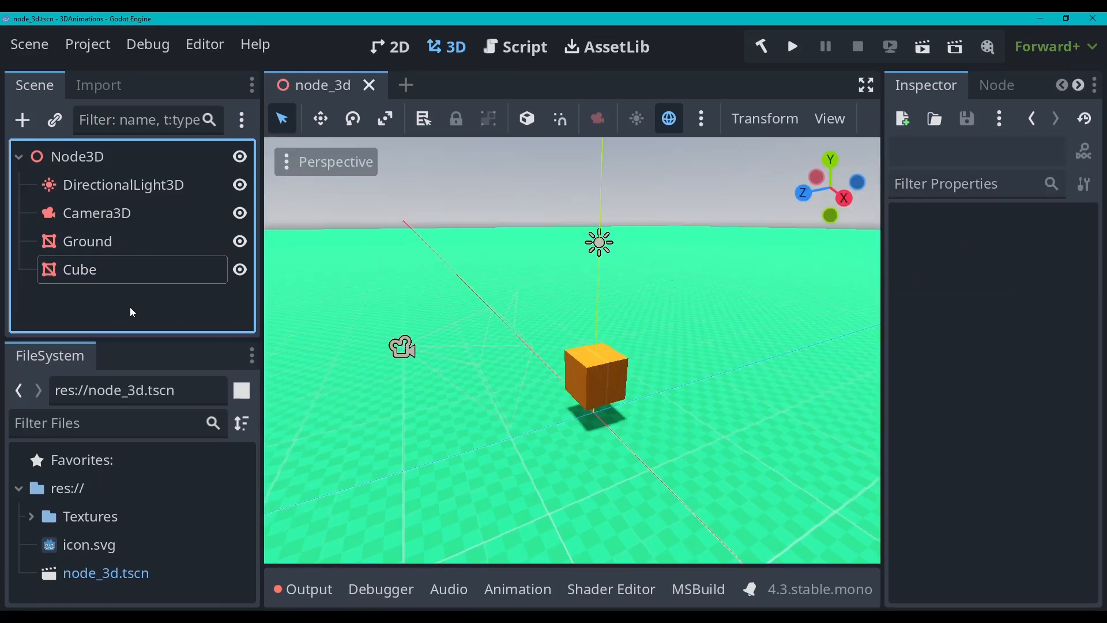
Add an AnimationPlayer node to the scene and make the Cube its child
{"action": "key", "text": "ctrl+a"}
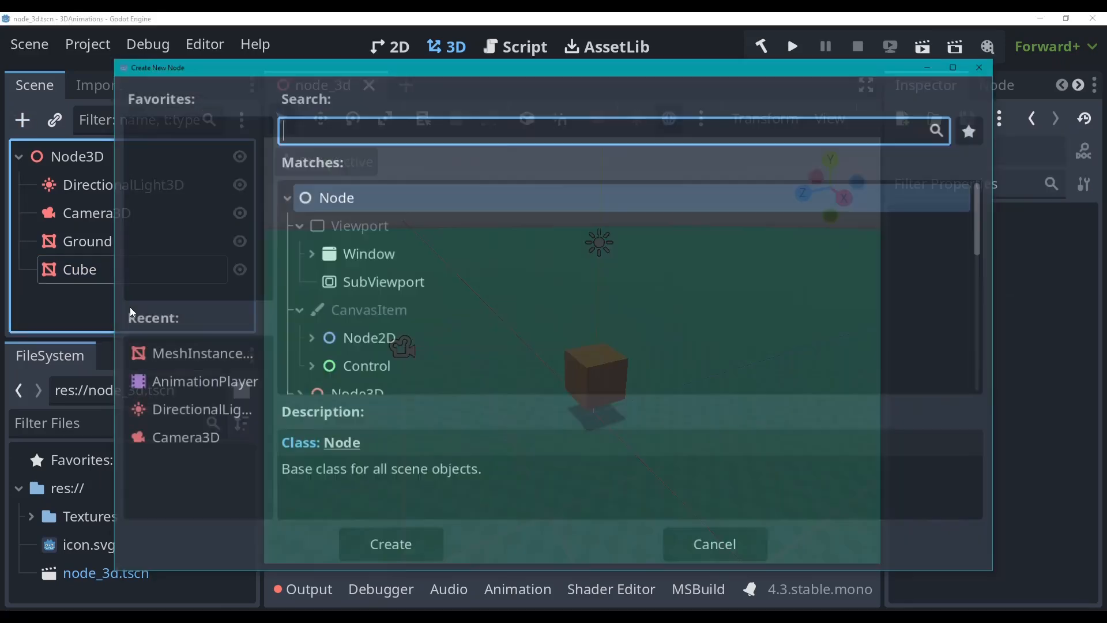
{"action": "type", "text": "ani"}
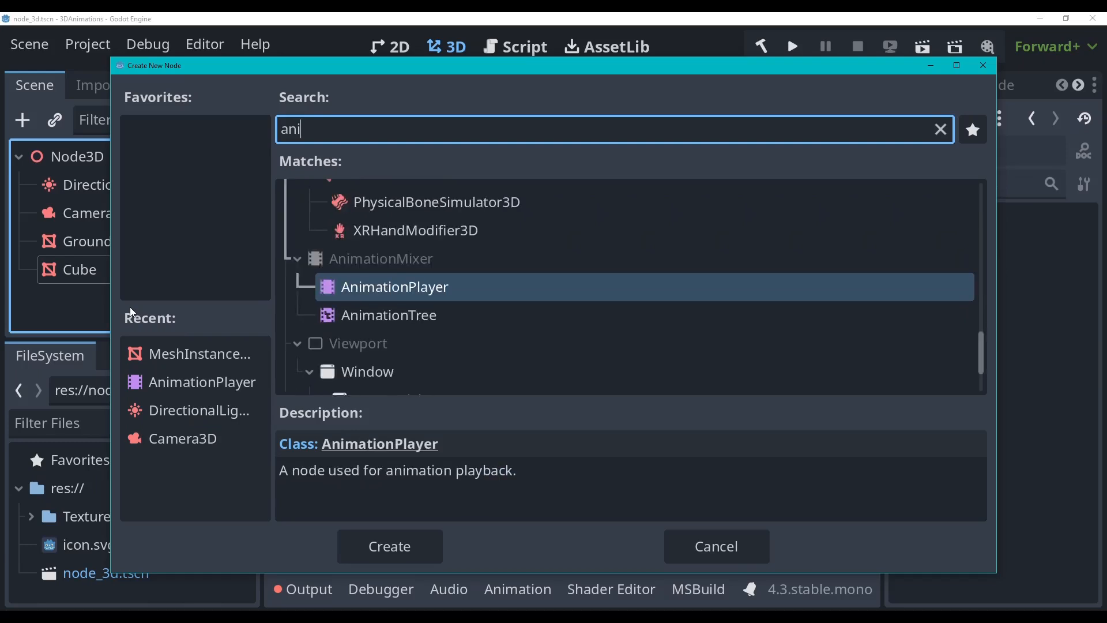
{"action": "key", "text": "Return"}
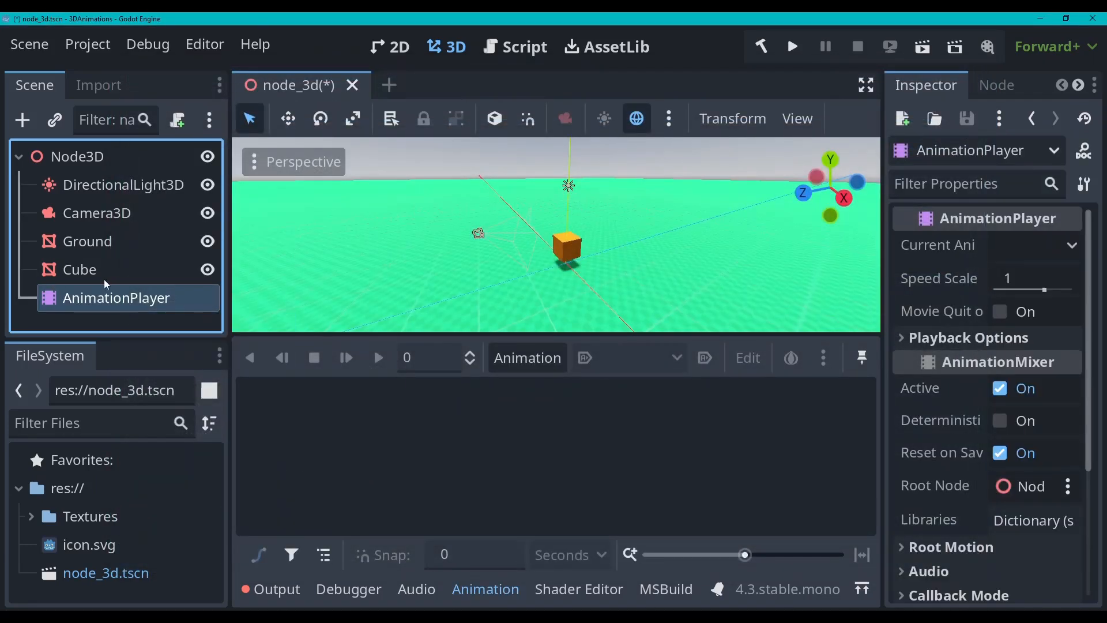
{"action": "left_click_drag", "start_coordinate": [88, 273], "coordinate": [107, 302]}
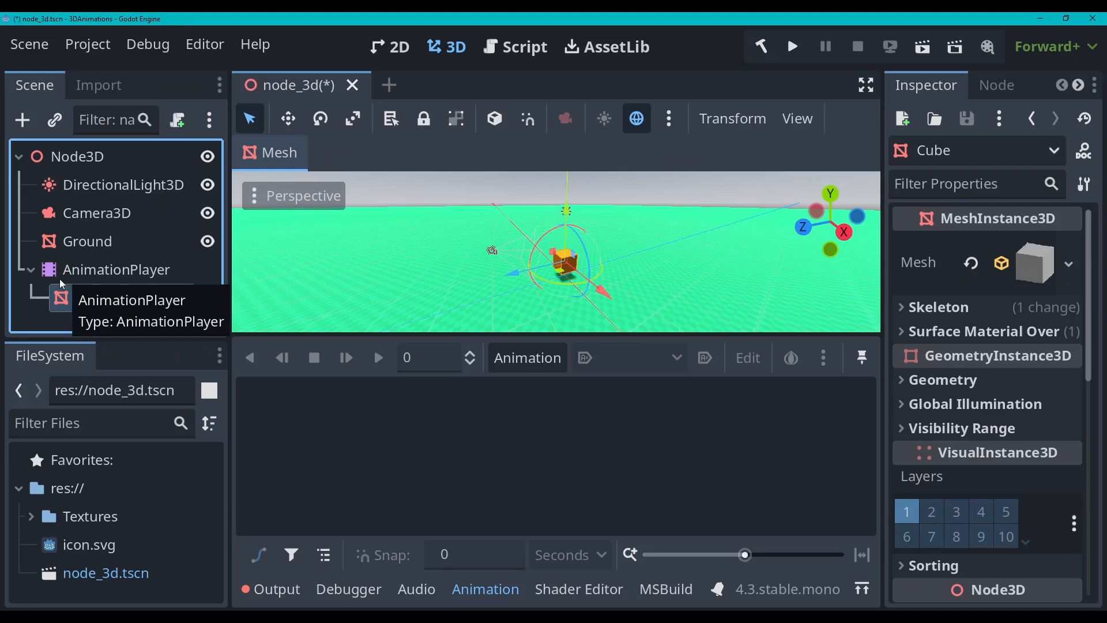
Create a new animation named Rotate for the AnimationPlayer
{"action": "left_click", "coordinate": [100, 274]}
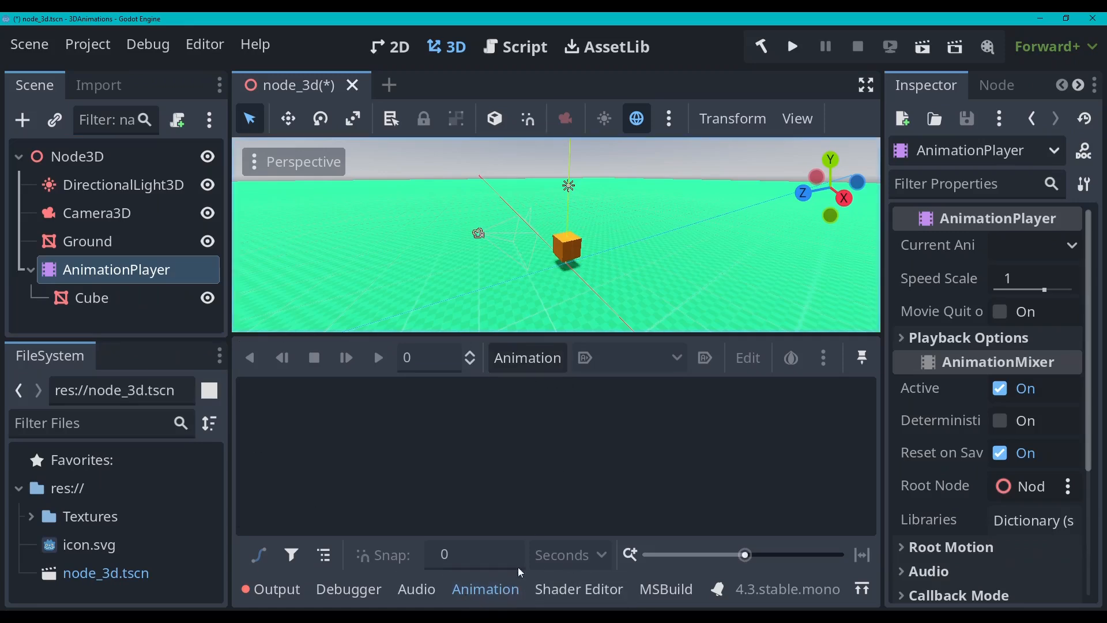
{"action": "left_click", "coordinate": [486, 594]}
{"action": "left_click", "coordinate": [486, 593]}
{"action": "left_click", "coordinate": [483, 593]}
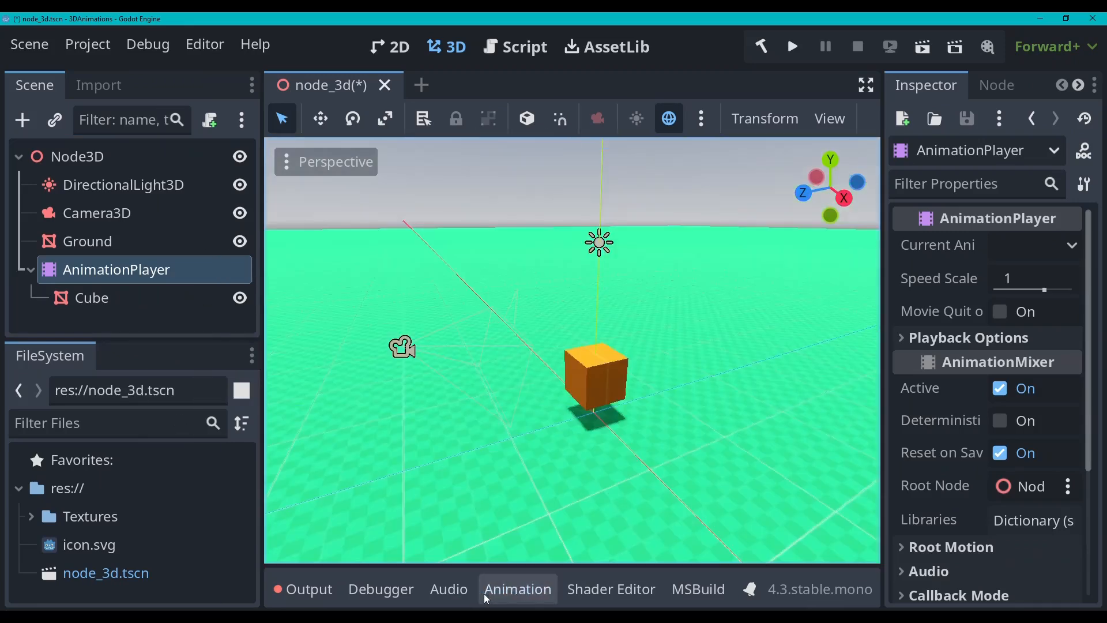
{"action": "left_click", "coordinate": [484, 593]}
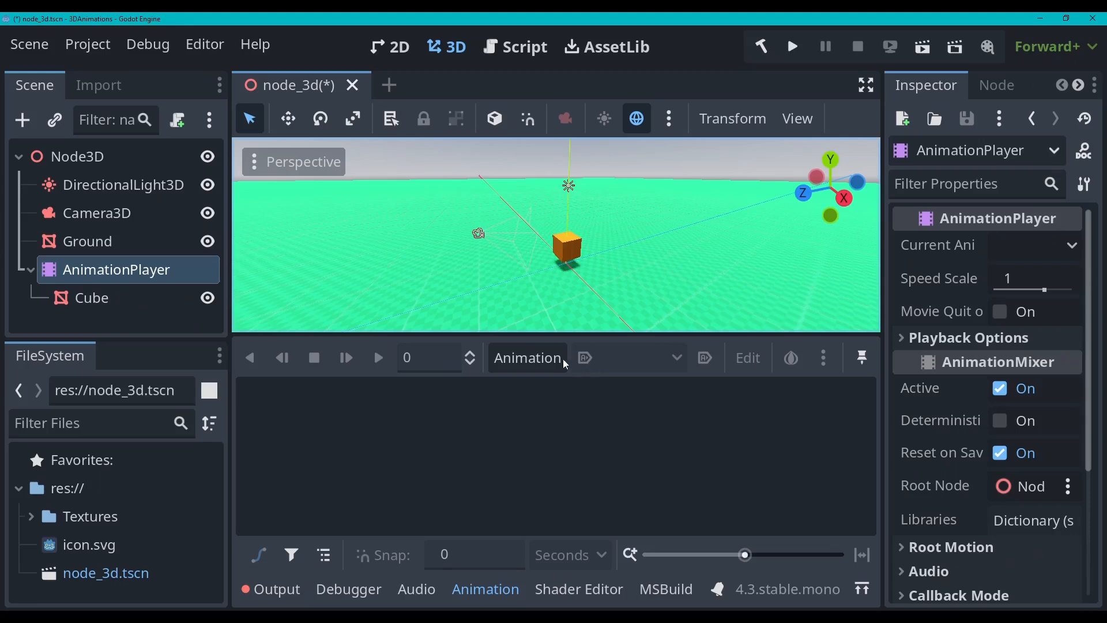
{"action": "left_click", "coordinate": [542, 368]}
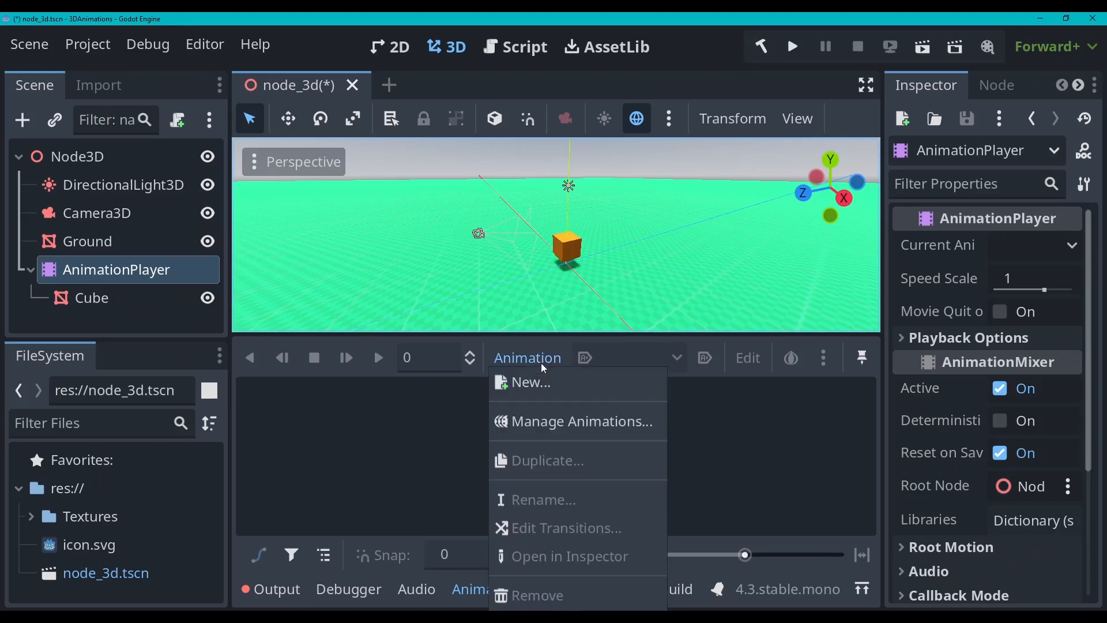
{"action": "left_click", "coordinate": [538, 384]}
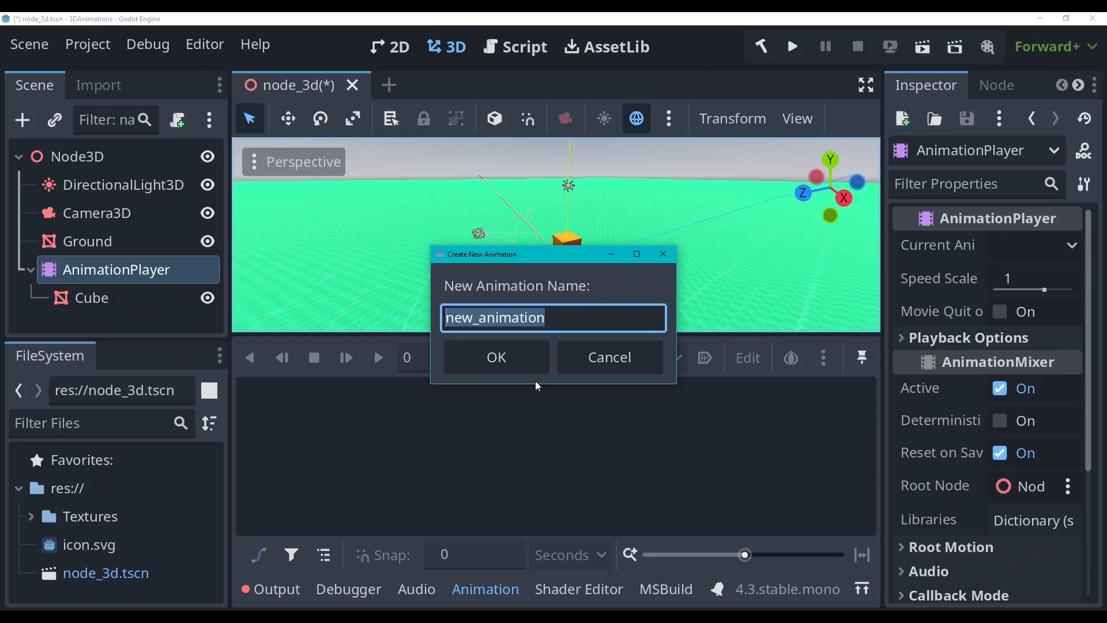
{"action": "type", "text": "Rotate"}
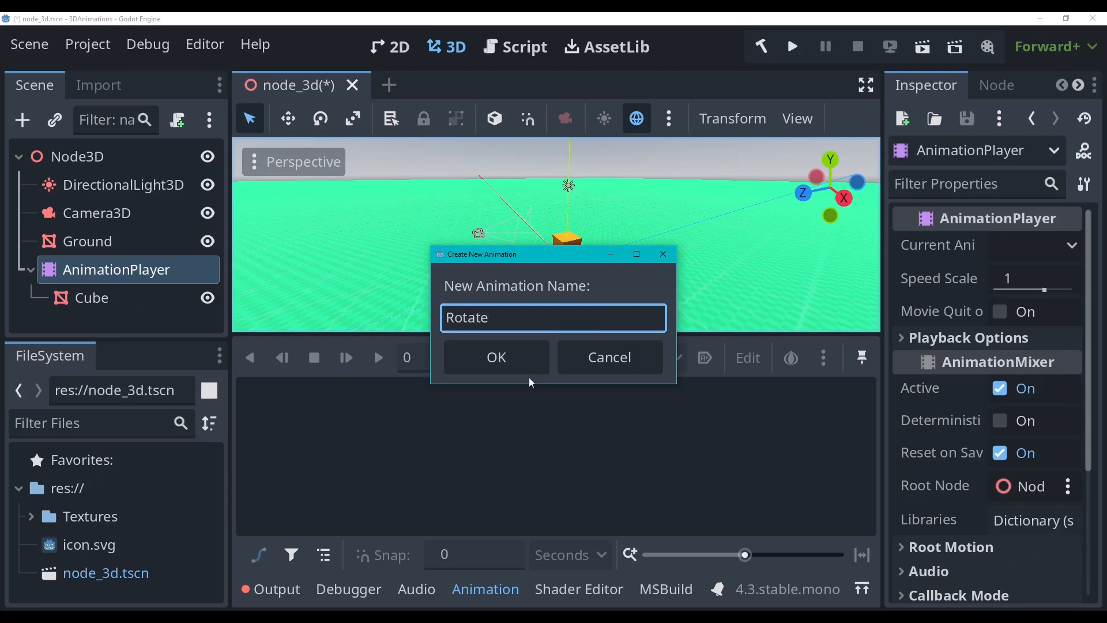
{"action": "left_click", "coordinate": [524, 357]}
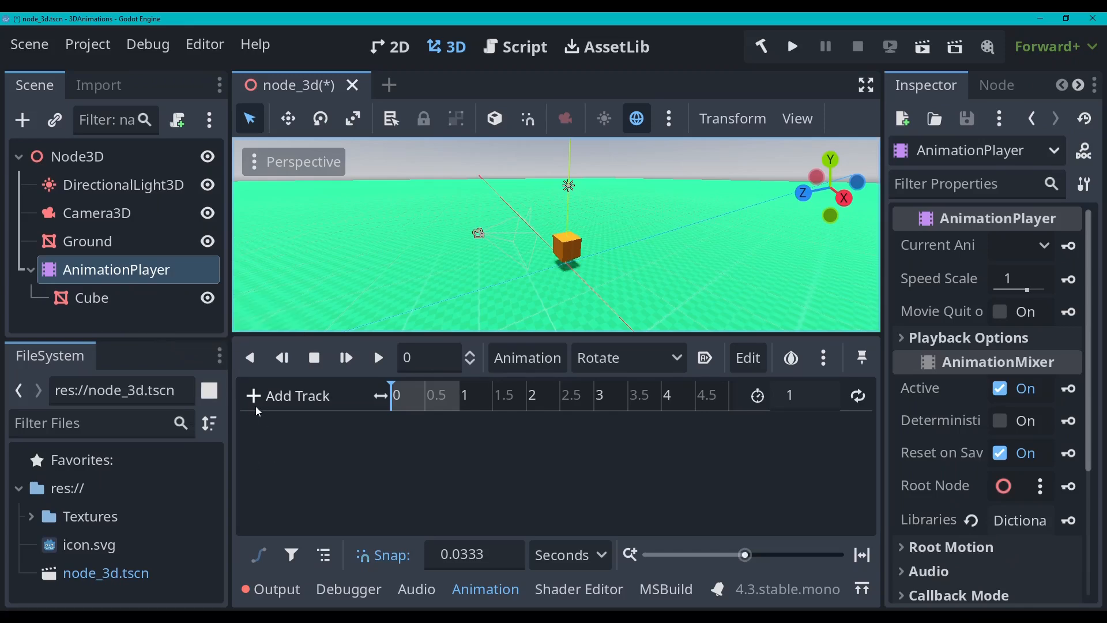
{"action": "left_click", "coordinate": [94, 295]}
{"action": "left_click", "coordinate": [100, 281]}
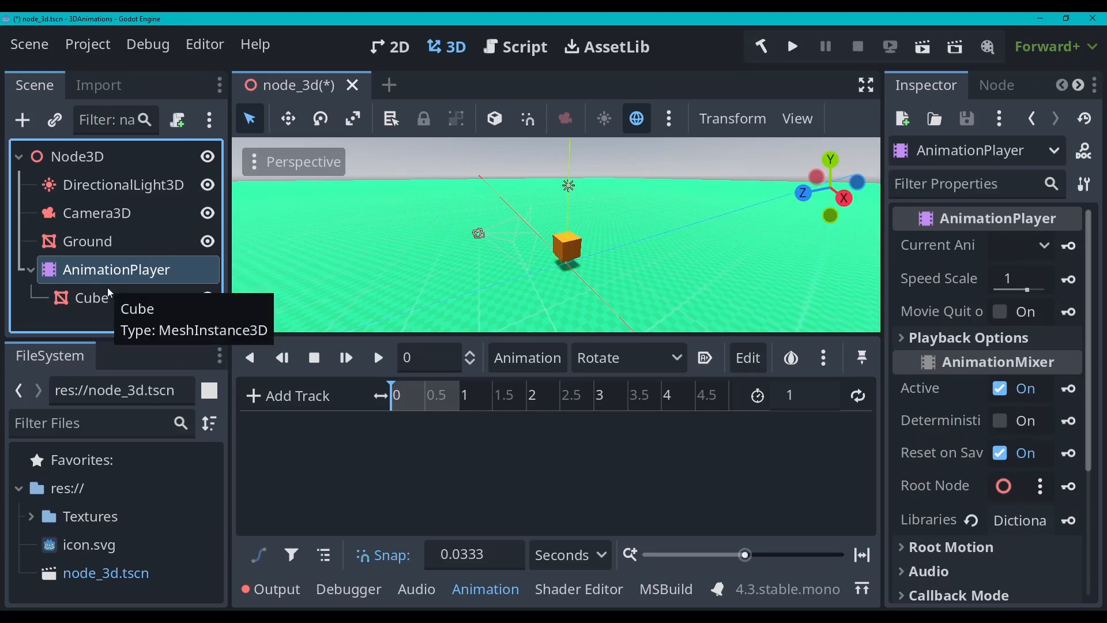
{"action": "left_click", "coordinate": [258, 398]}
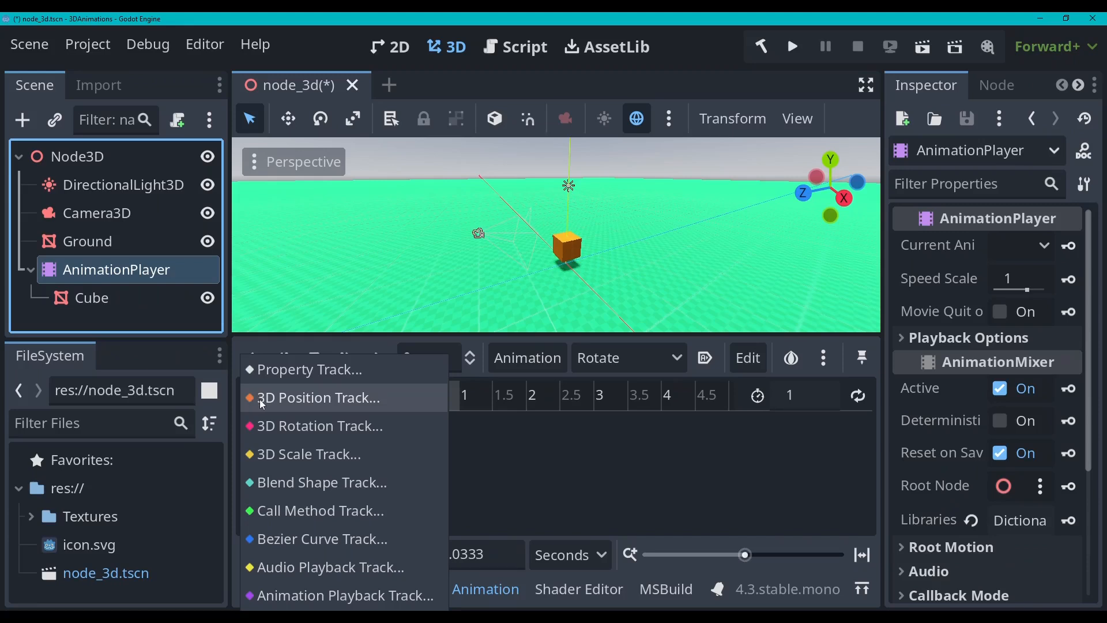
{"action": "left_click", "coordinate": [557, 471]}
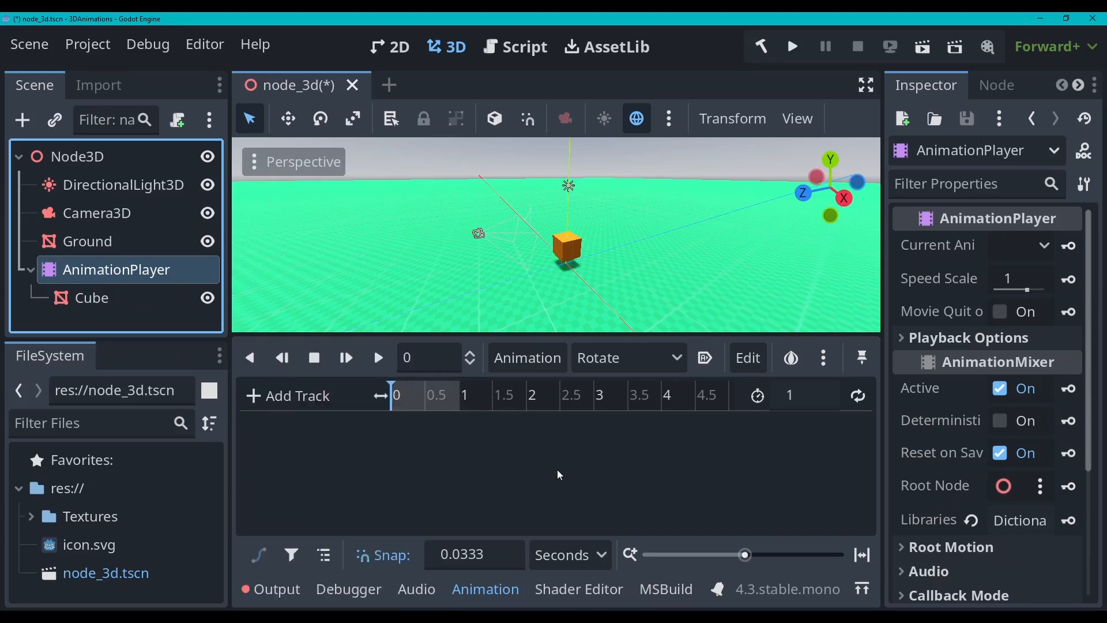
{"action": "left_click", "coordinate": [252, 396]}
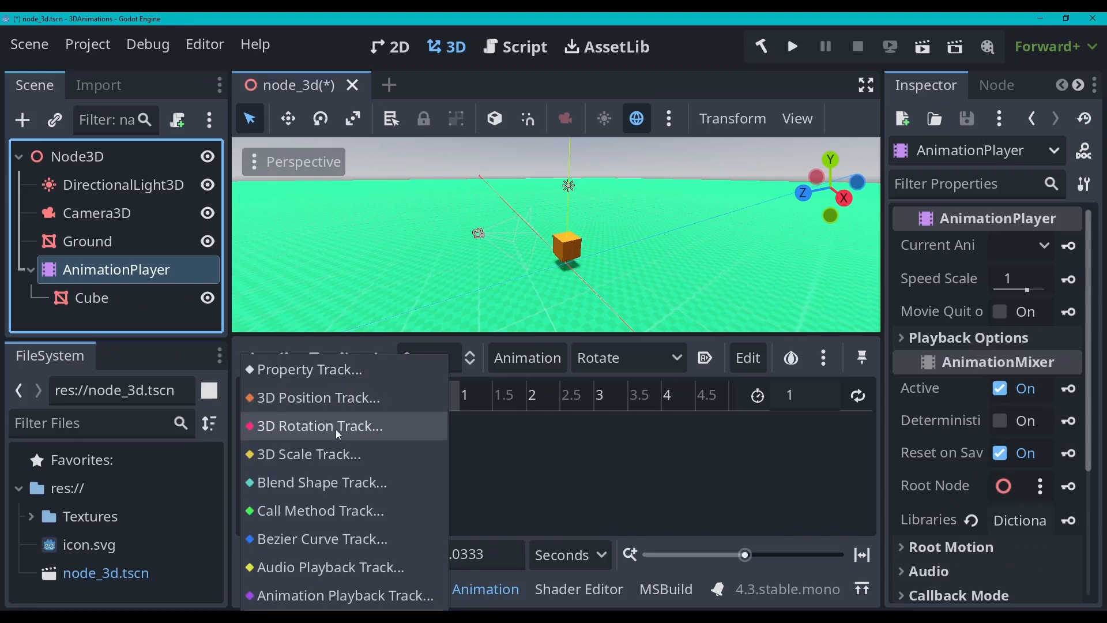
{"action": "left_click", "coordinate": [615, 481]}
Key the Cube's rotation at 0 seconds in the Rotate animation, creating its rotation track along with a RESET track
{"action": "left_click", "coordinate": [71, 300]}
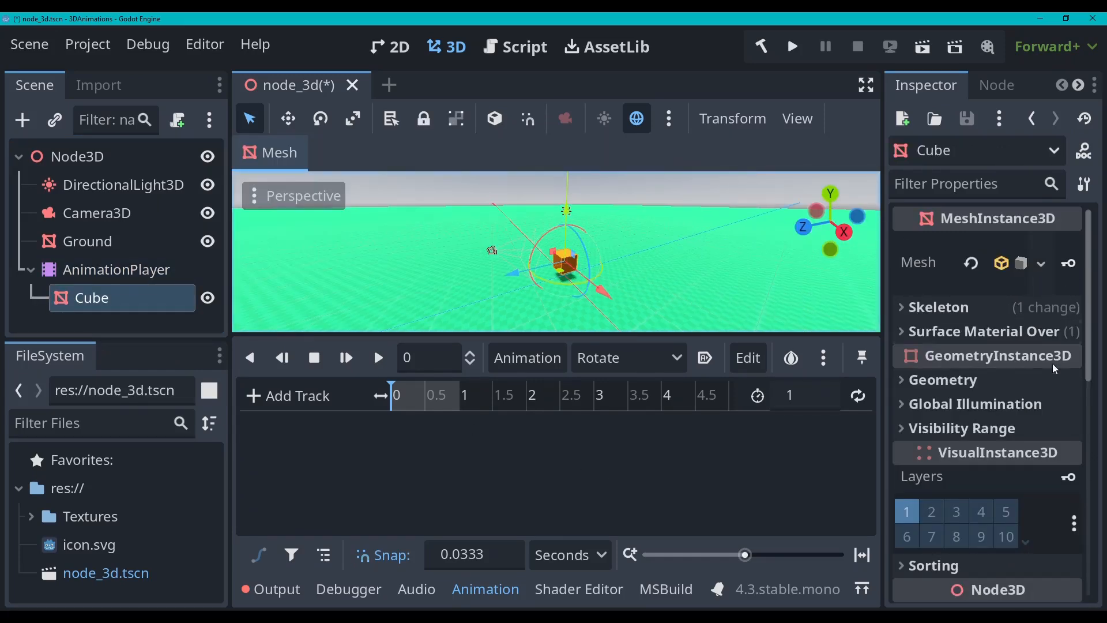
{"action": "scroll", "coordinate": [1072, 485], "scroll_direction": "down", "scroll_amount": 2}
{"action": "scroll", "coordinate": [1071, 485], "scroll_direction": "down", "scroll_amount": 10}
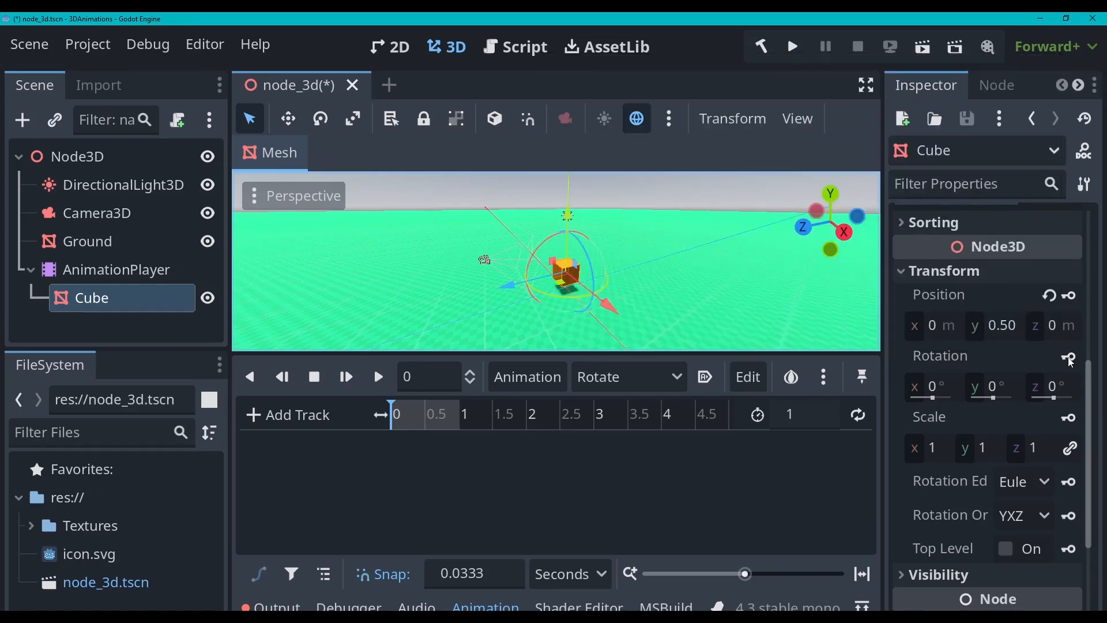
{"action": "left_click", "coordinate": [1070, 358]}
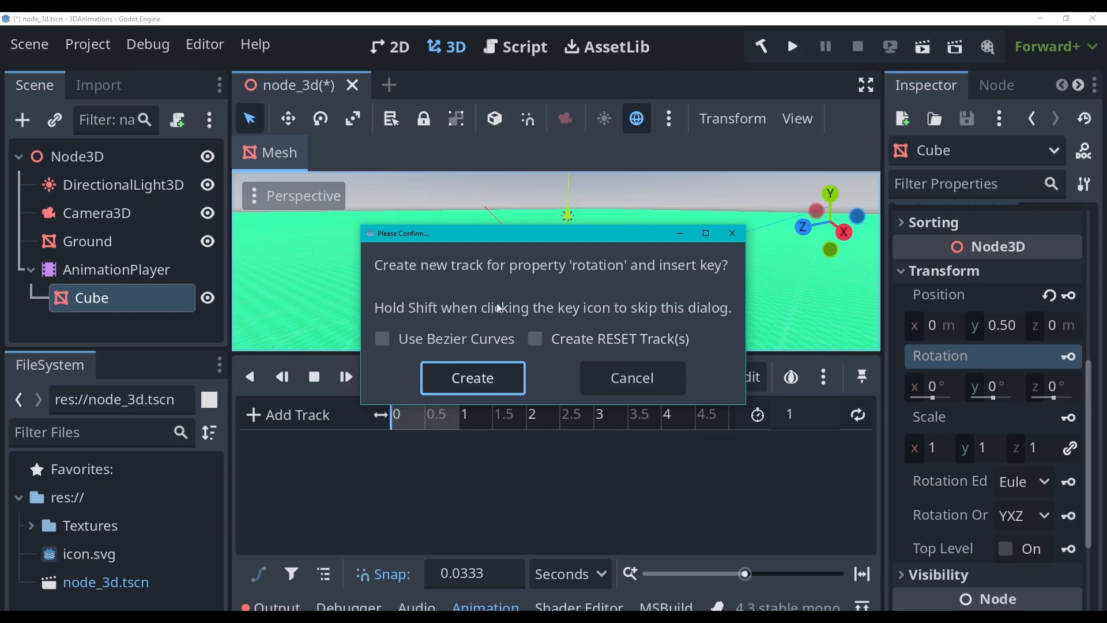
{"action": "left_click", "coordinate": [536, 339]}
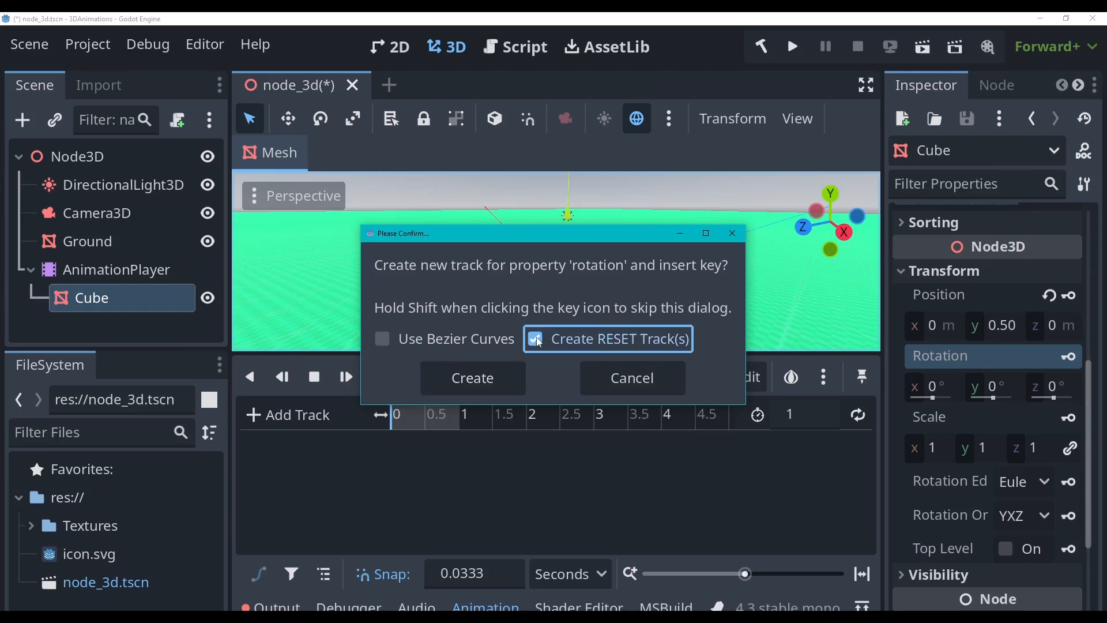
{"action": "left_click", "coordinate": [509, 391]}
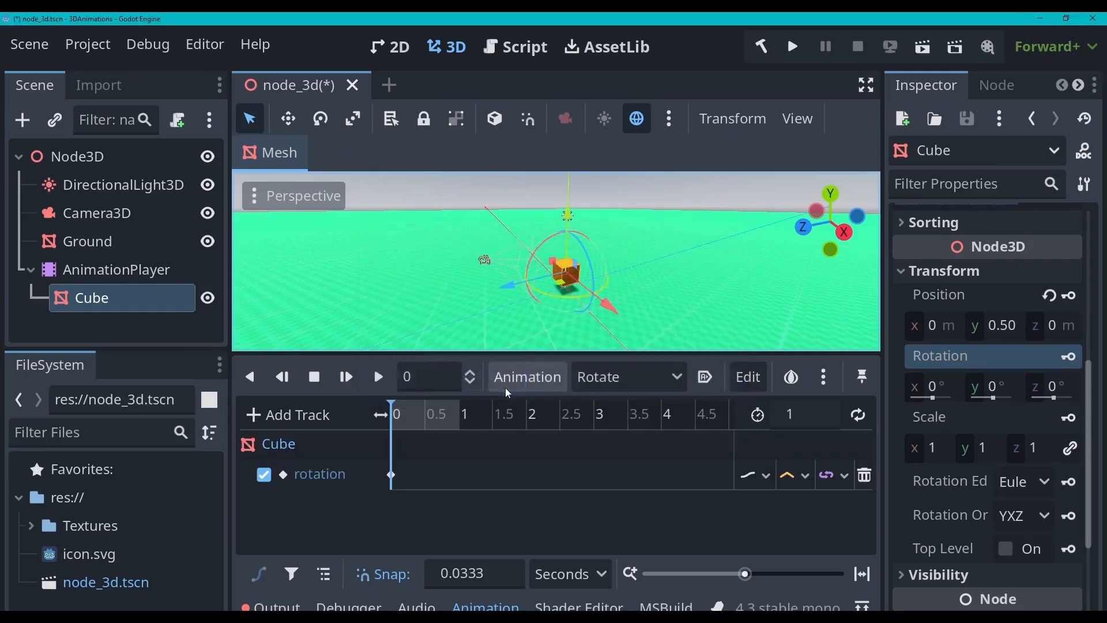
View the RESET animation's track, return to the Rotate animation, and preview its playback
{"action": "left_click", "coordinate": [641, 375]}
{"action": "left_click", "coordinate": [628, 413]}
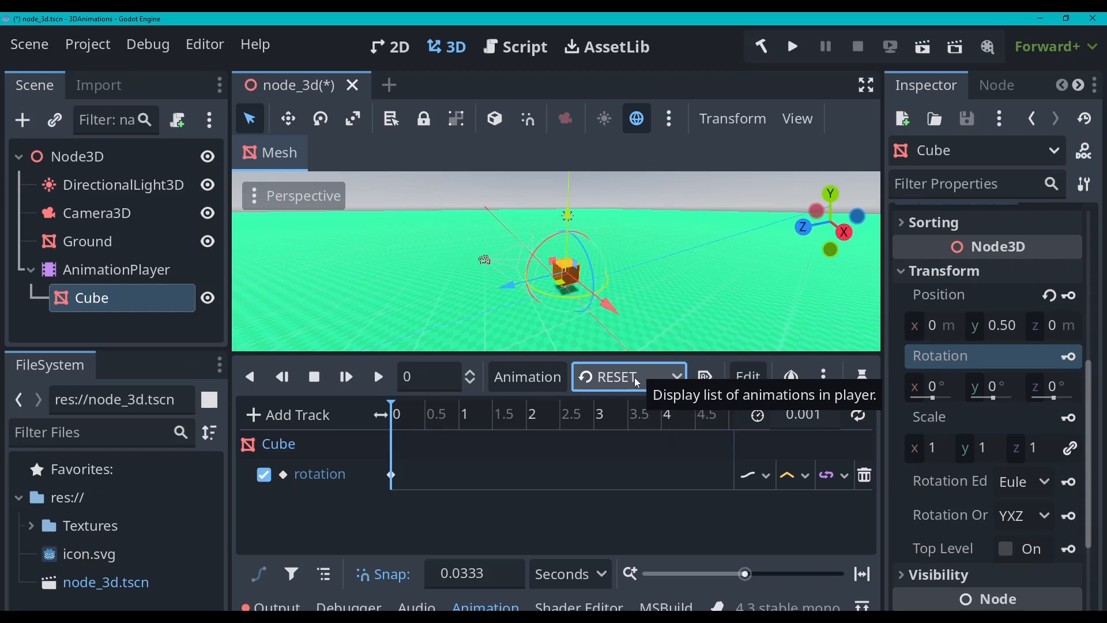
{"action": "left_click", "coordinate": [638, 383]}
{"action": "left_click", "coordinate": [623, 433]}
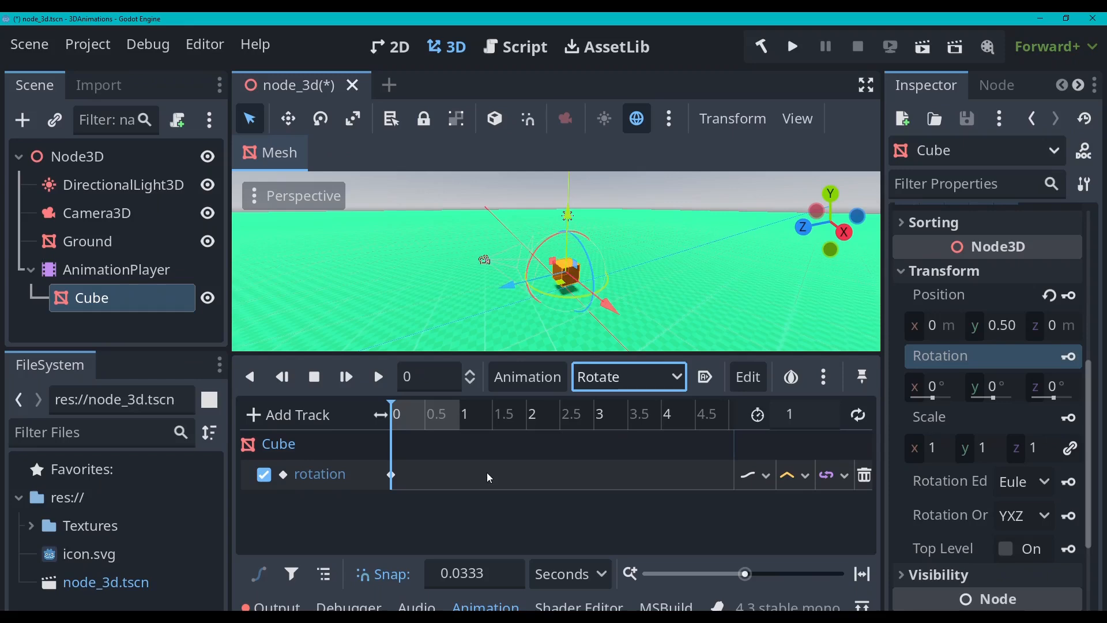
{"action": "left_click", "coordinate": [379, 377]}
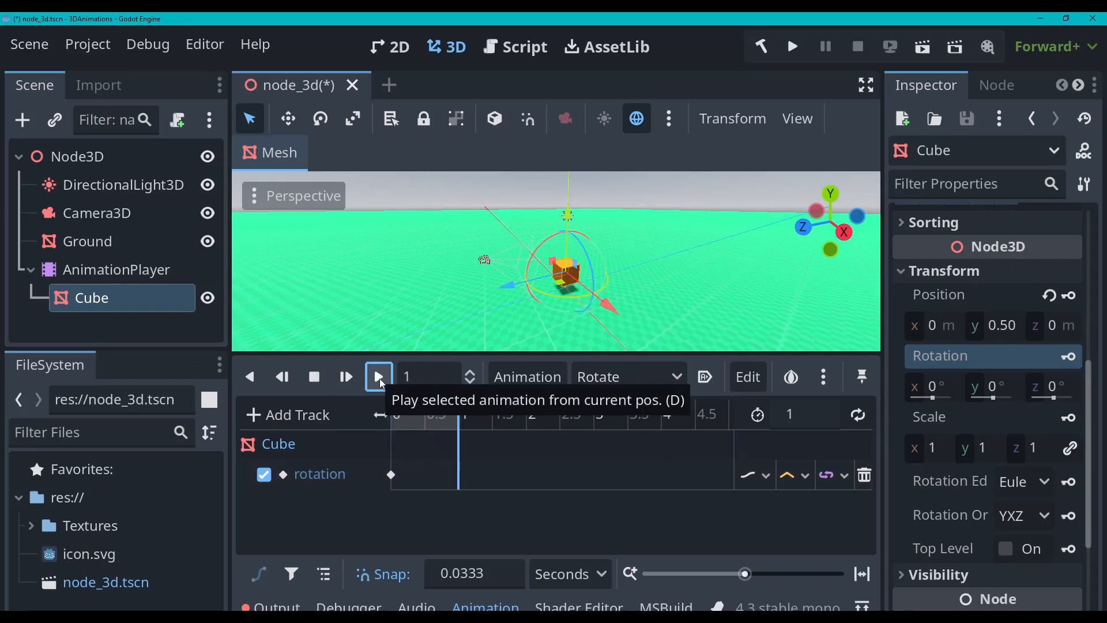
{"action": "left_click", "coordinate": [313, 380]}
Set the Rotate animation's length to 2 seconds
{"action": "middle_click_drag", "start_coordinate": [530, 327], "coordinate": [602, 320]}
{"action": "scroll", "coordinate": [546, 294], "scroll_direction": "up", "scroll_amount": 5}
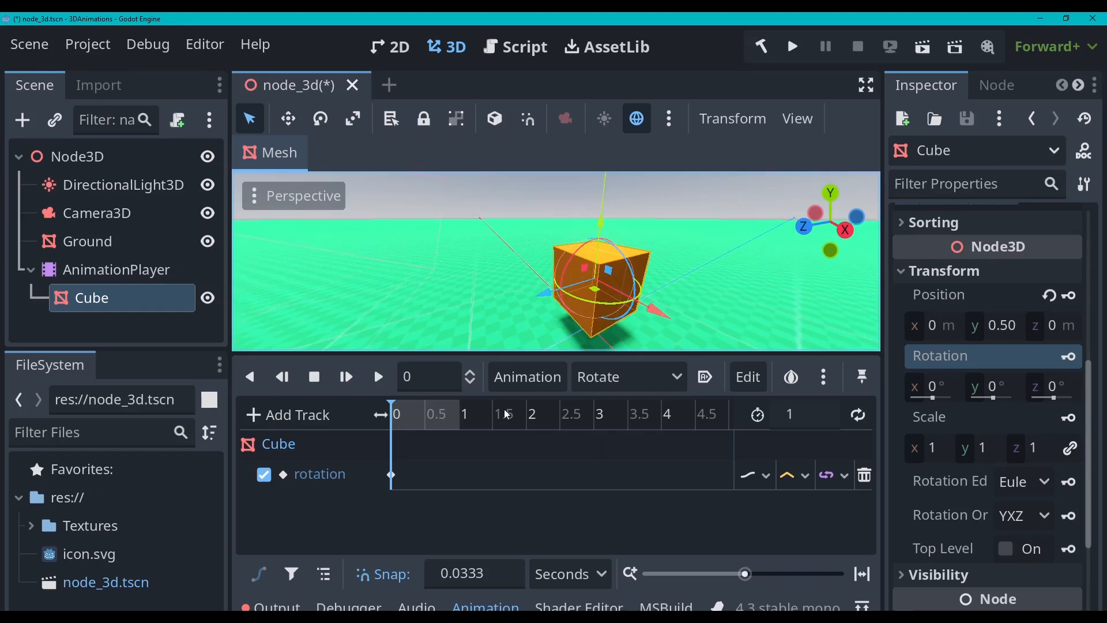
{"action": "left_click", "coordinate": [808, 415]}
{"action": "type", "text": "2"}
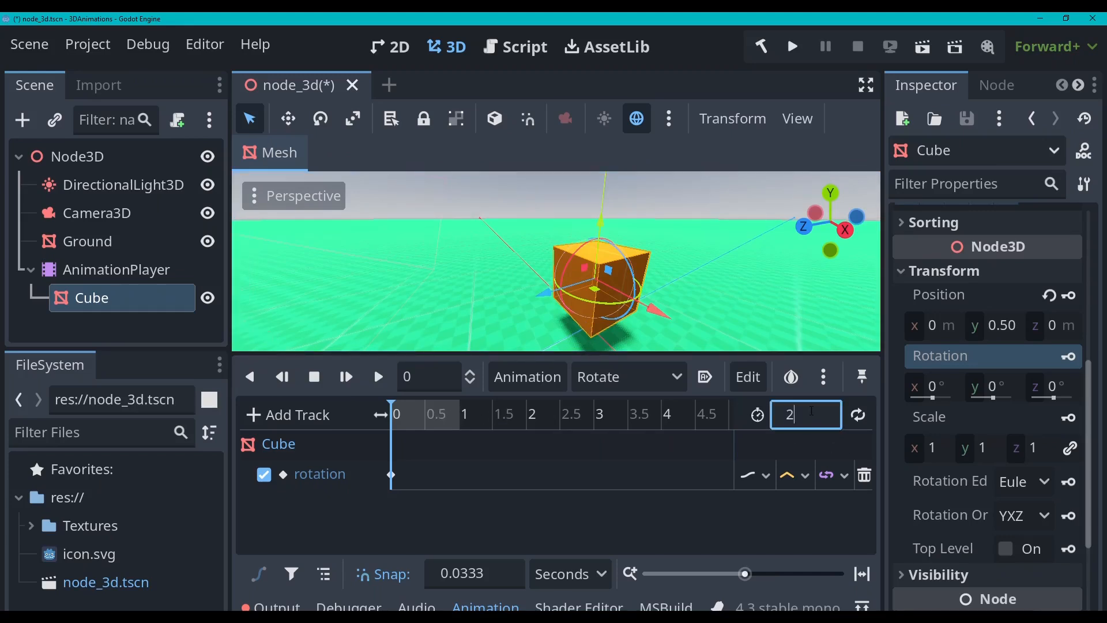
{"action": "key", "text": "Return"}
Set the Cube's Y rotation to 180° at 1 second and insert a rotation key there
{"action": "left_click", "coordinate": [460, 410]}
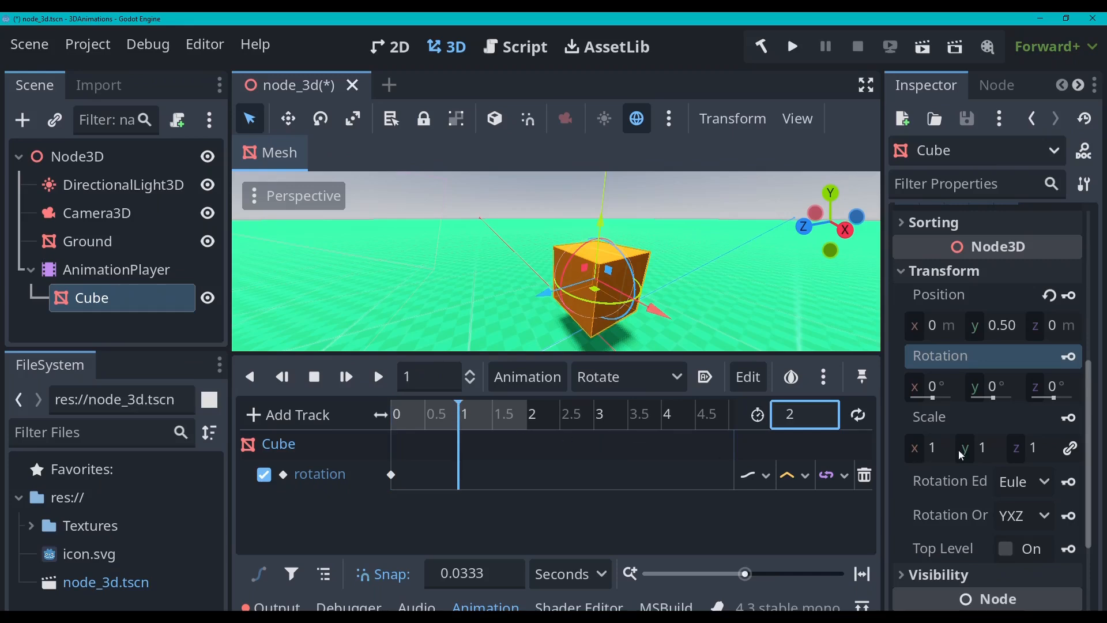
{"action": "left_click", "coordinate": [1005, 387]}
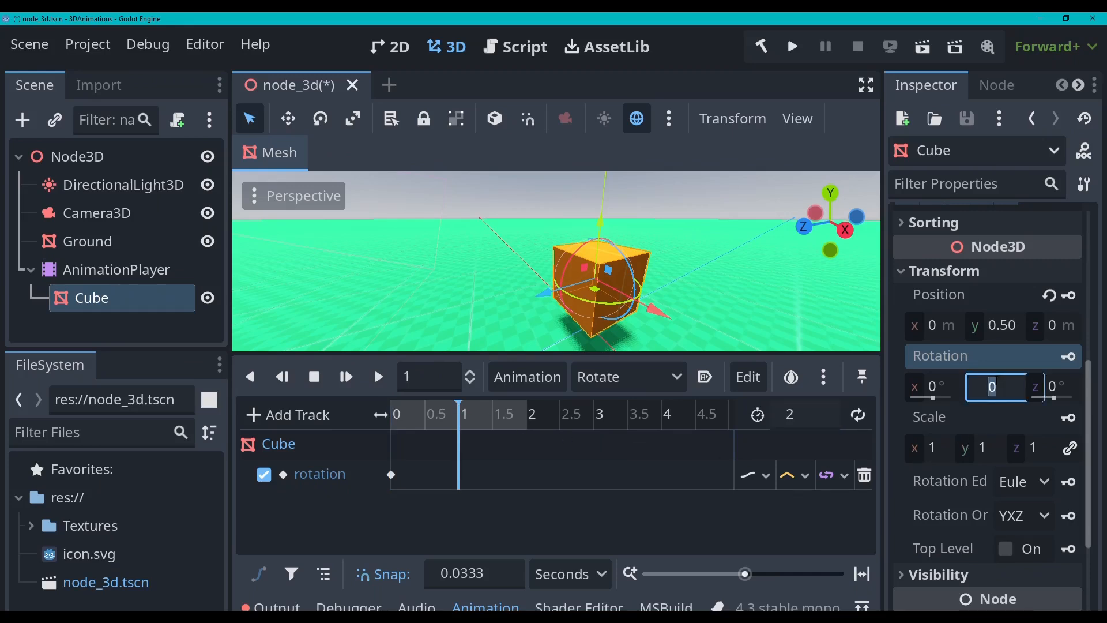
{"action": "type", "text": "180"}
{"action": "key", "text": "Return"}
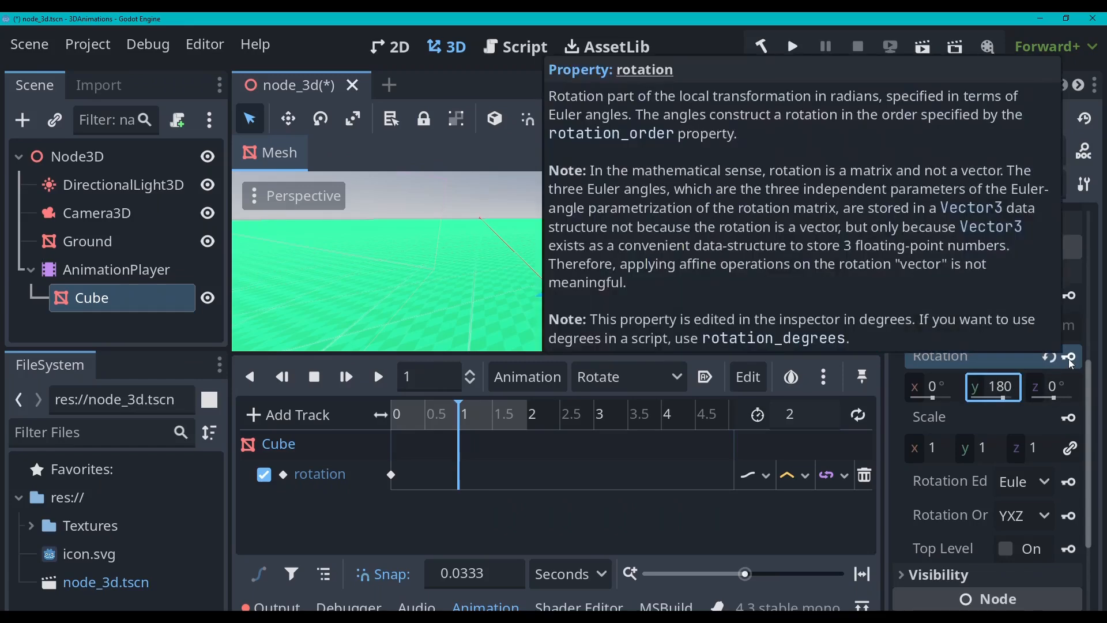
{"action": "left_click", "coordinate": [1070, 359]}
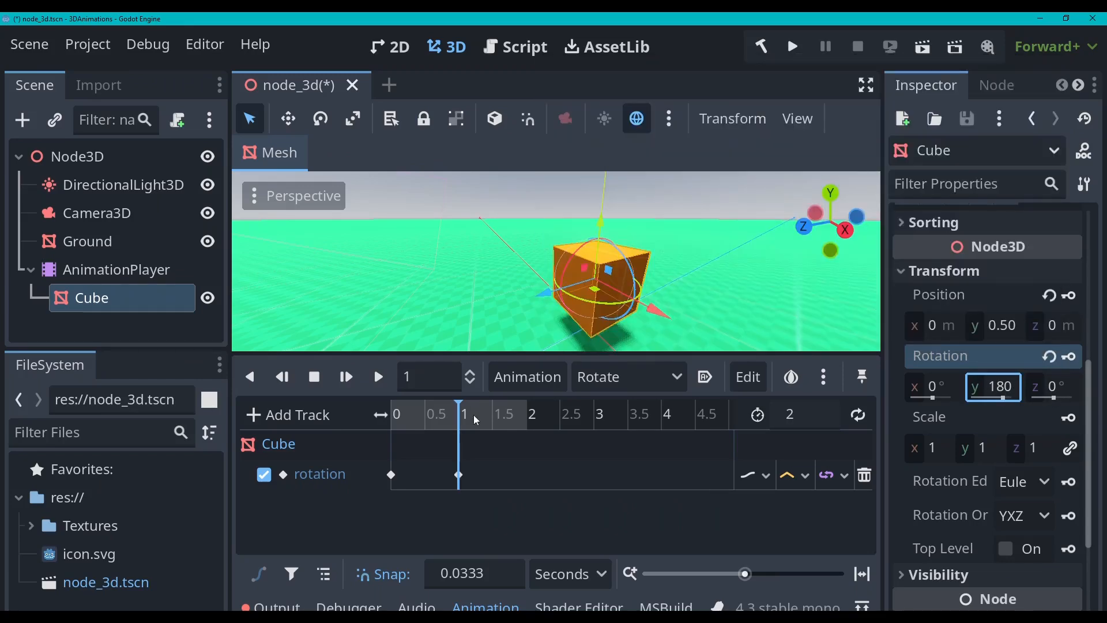
Inspect the rotation key at 1 second and play the Rotate animation from the start
{"action": "left_click", "coordinate": [460, 475]}
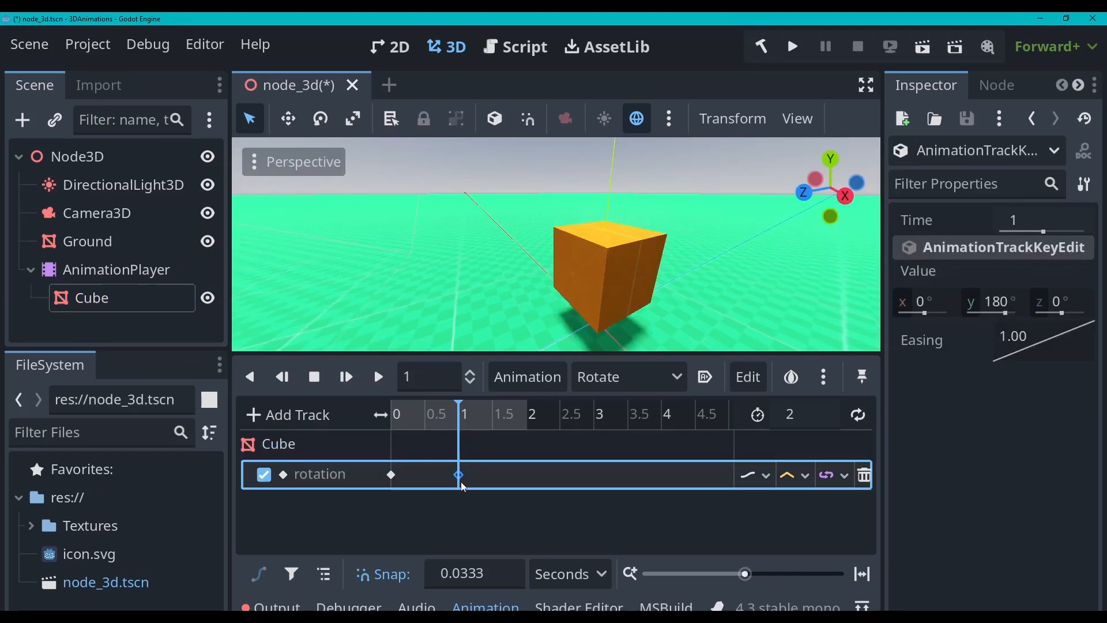
{"action": "left_click_drag", "start_coordinate": [459, 409], "coordinate": [378, 403]}
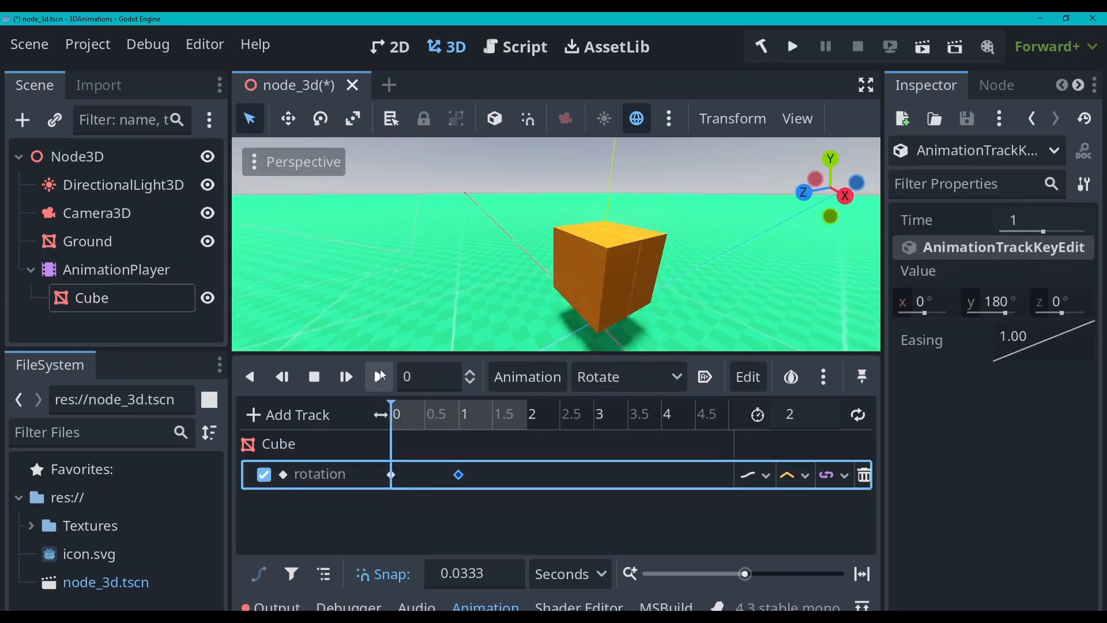
{"action": "left_click", "coordinate": [379, 375]}
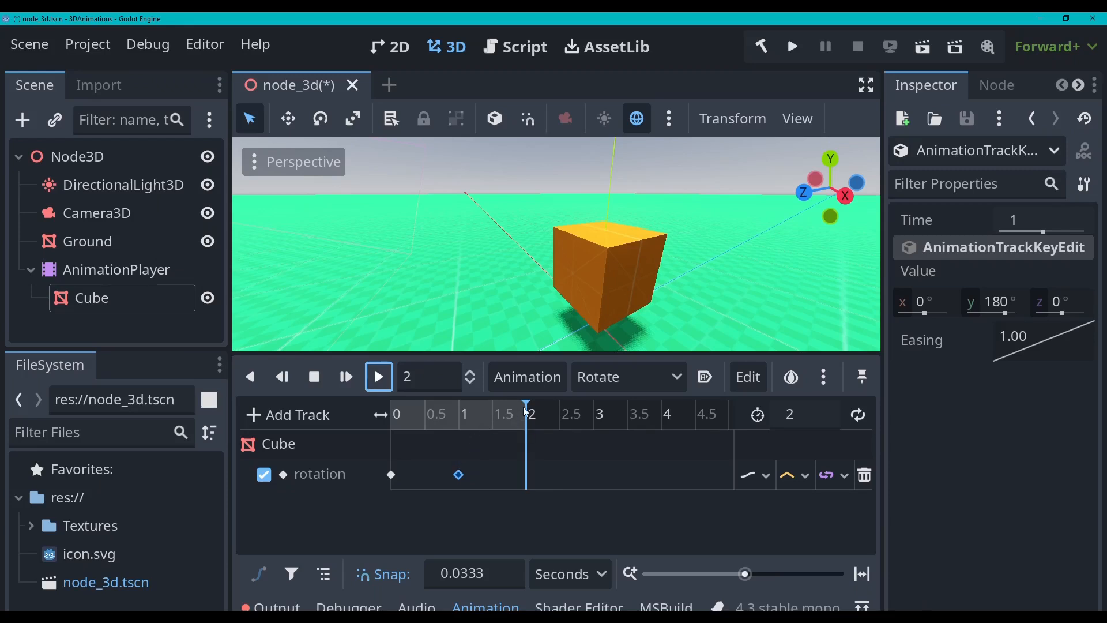
Set the Cube's Y rotation to 360° at 2 seconds, insert a rotation key there, and play the Rotate animation
{"action": "left_click", "coordinate": [108, 300]}
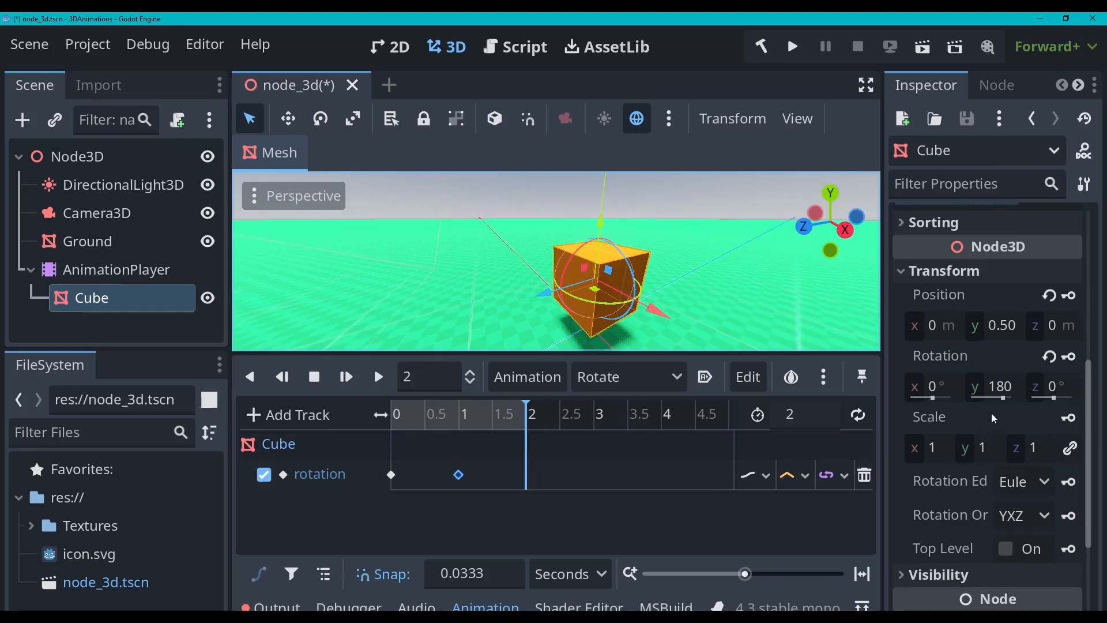
{"action": "left_click", "coordinate": [991, 387]}
{"action": "type", "text": "360"}
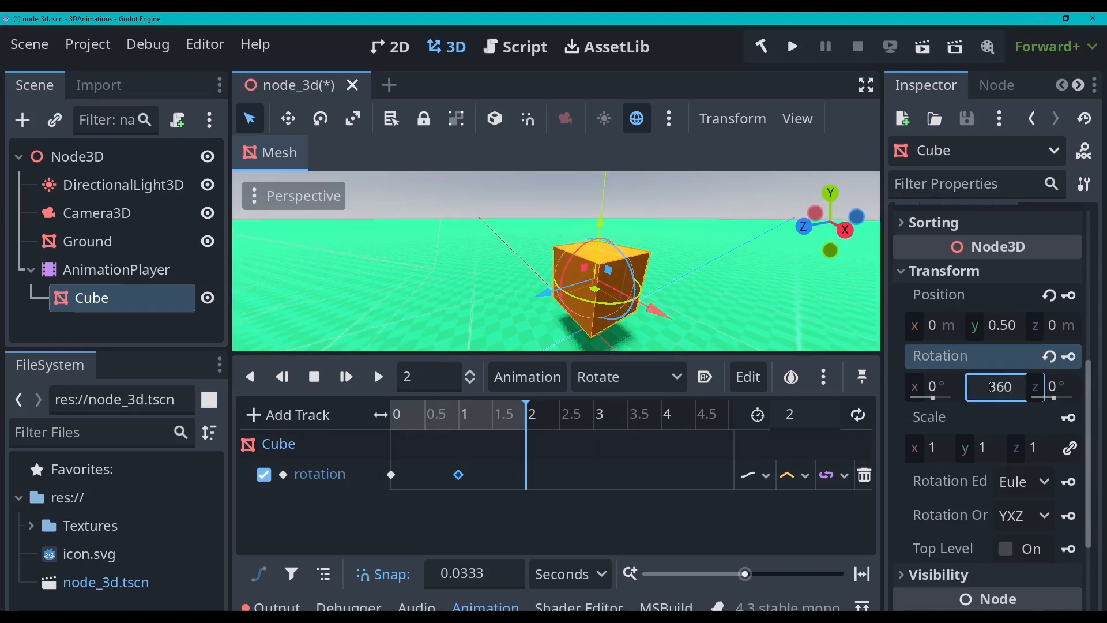
{"action": "key", "text": "Return"}
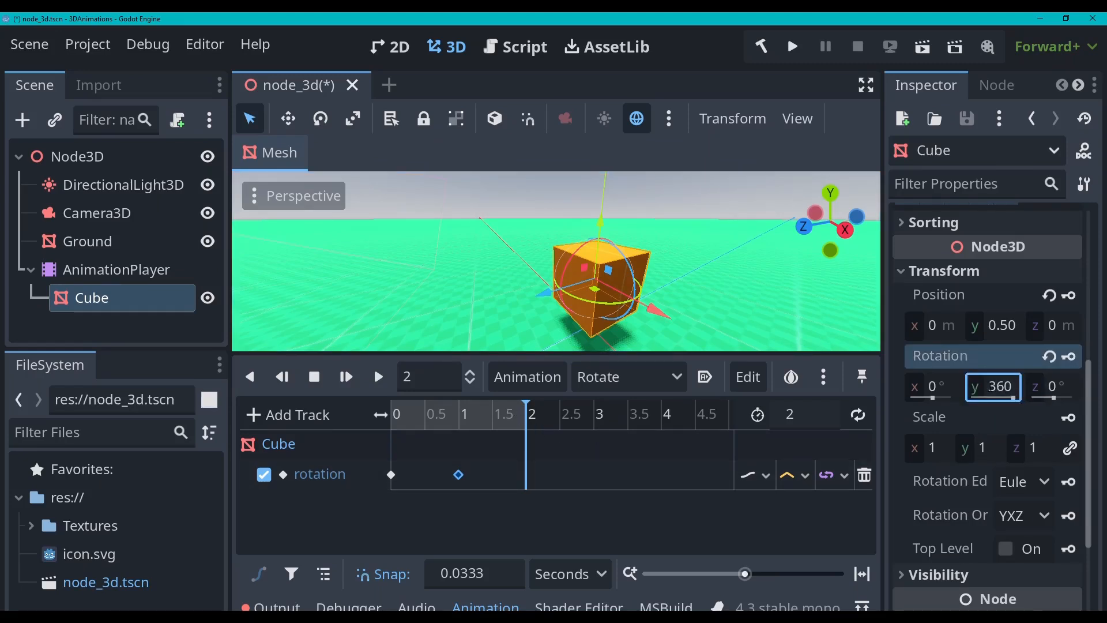
{"action": "left_click", "coordinate": [1069, 357]}
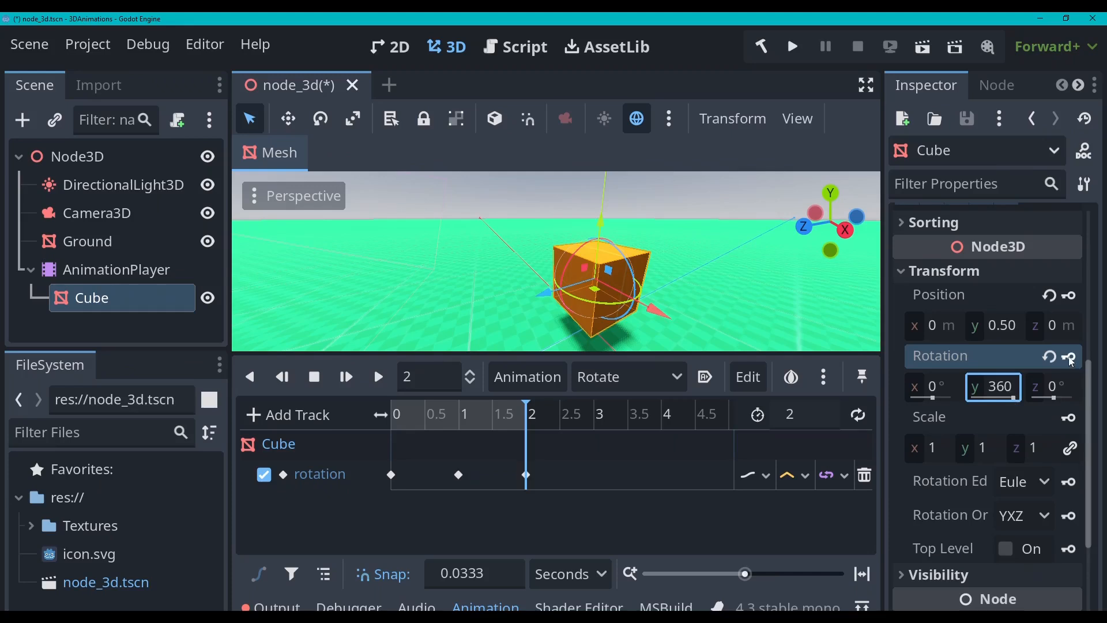
{"action": "left_click", "coordinate": [527, 475]}
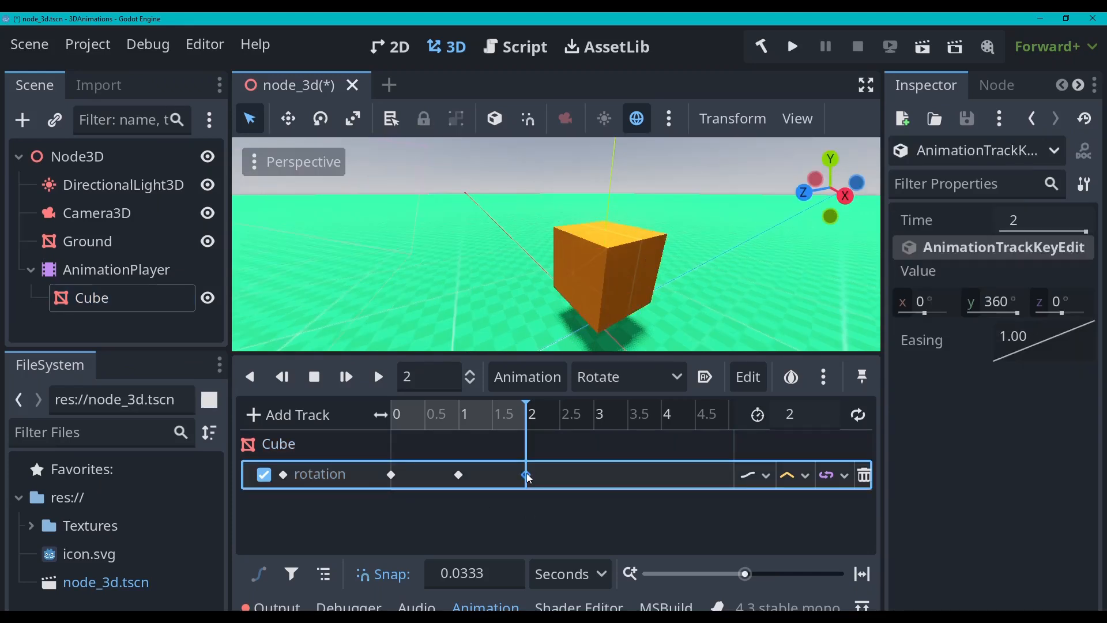
{"action": "left_click", "coordinate": [379, 376]}
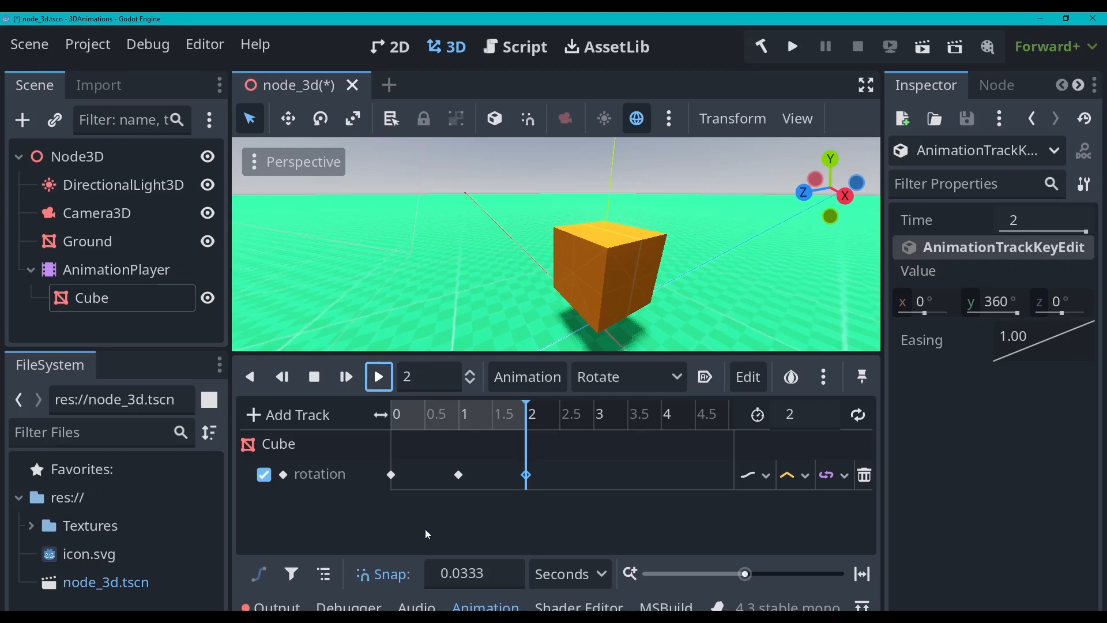
Enable looping for the Rotate animation, preview its playback, and stop it
{"action": "left_click", "coordinate": [858, 416]}
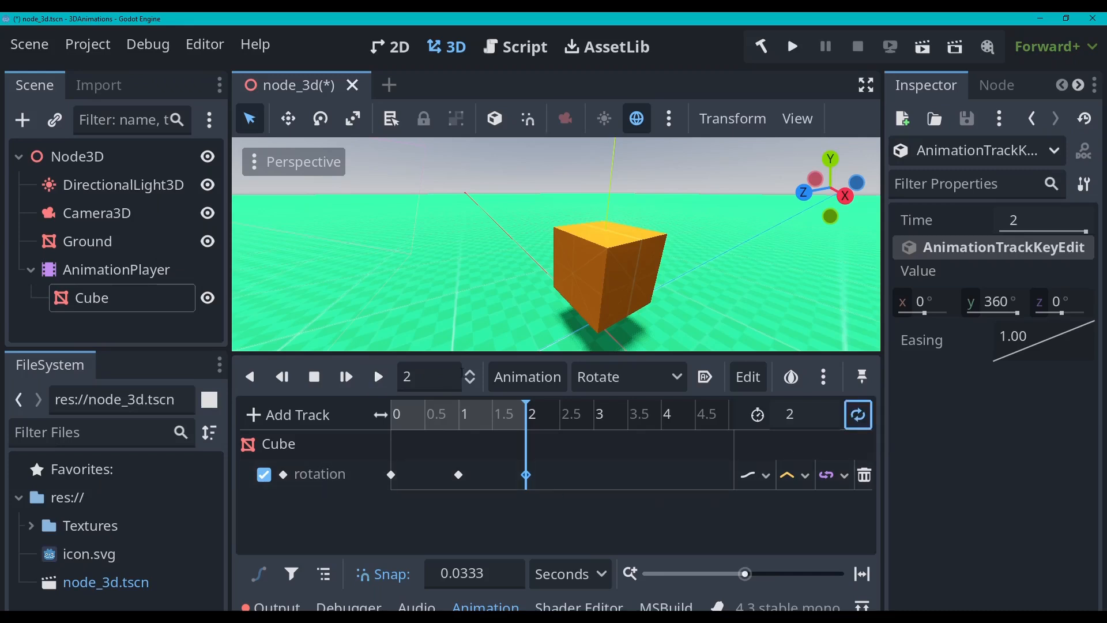
{"action": "left_click", "coordinate": [380, 384]}
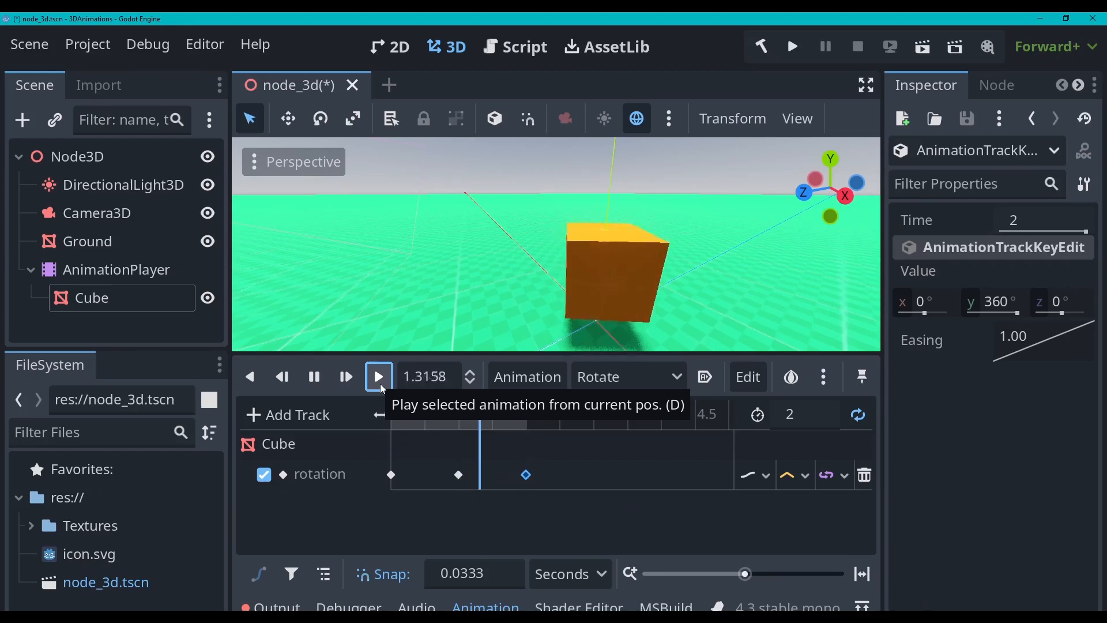
{"action": "left_click", "coordinate": [315, 381]}
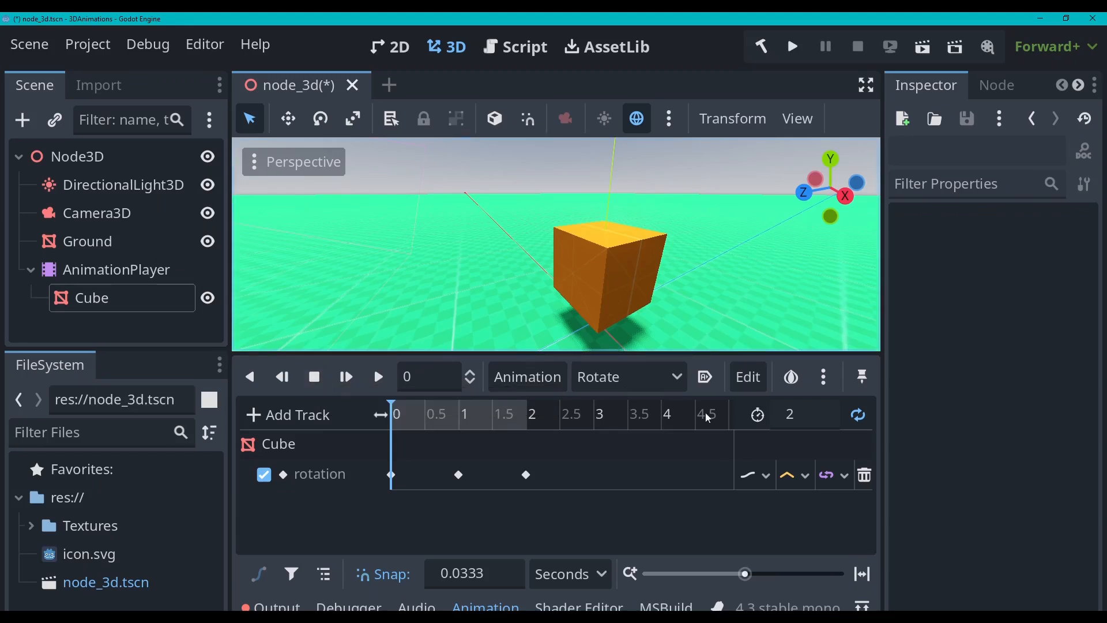
Create a new animation named UpAndDown in the AnimationPlayer
{"action": "left_click", "coordinate": [574, 375]}
{"action": "left_click", "coordinate": [573, 373]}
{"action": "left_click", "coordinate": [562, 376]}
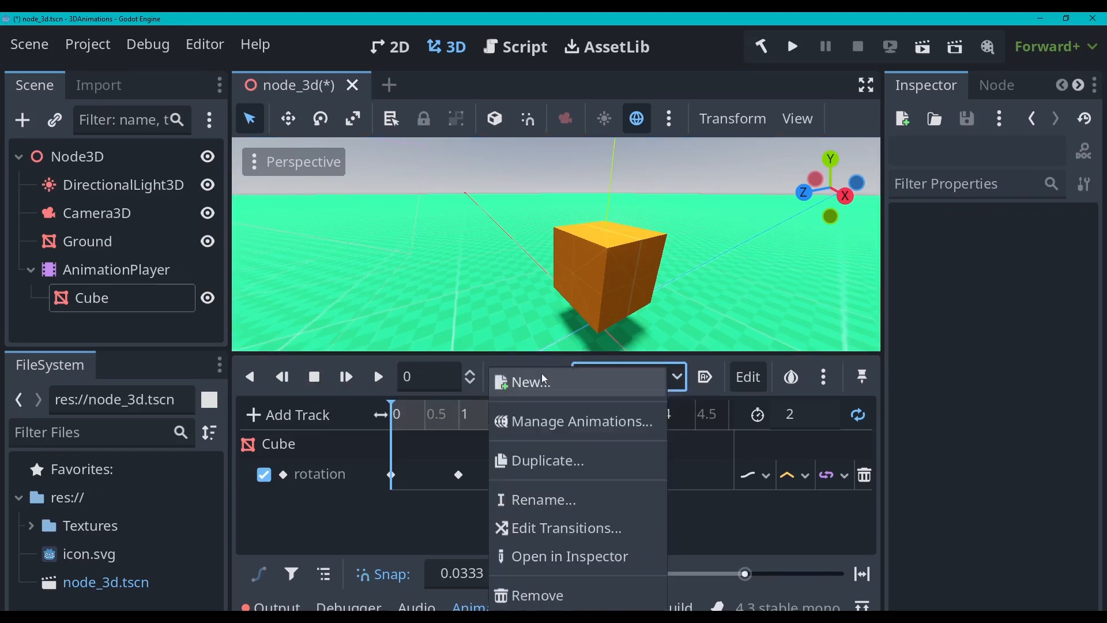
{"action": "left_click", "coordinate": [542, 379]}
{"action": "type", "text": "U"}
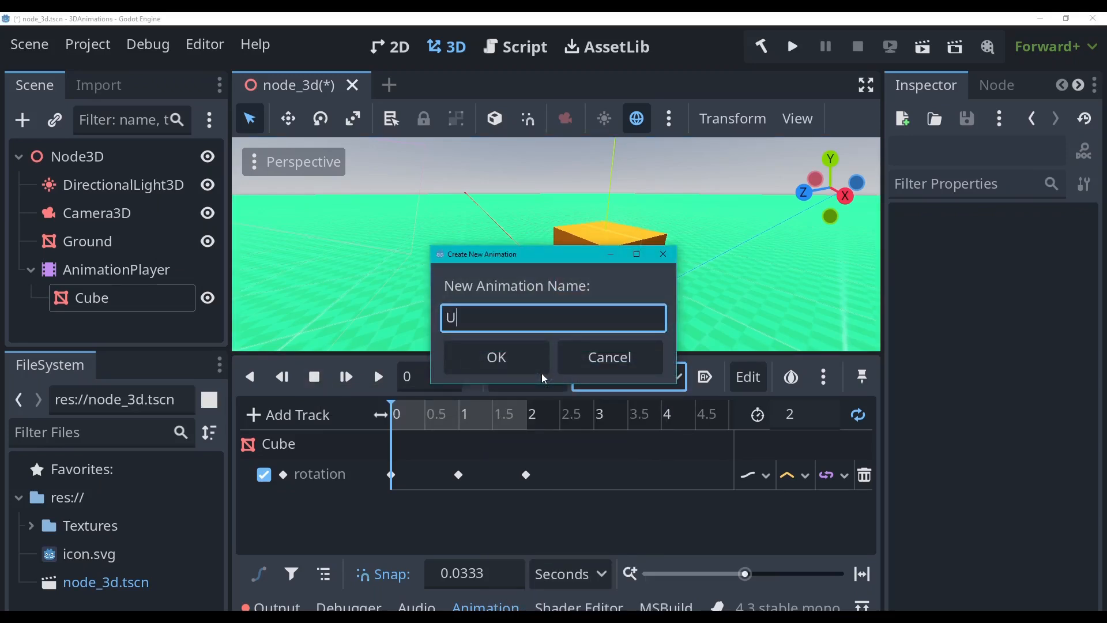
{"action": "type", "text": "pAndDown"}
{"action": "left_click", "coordinate": [507, 370]}
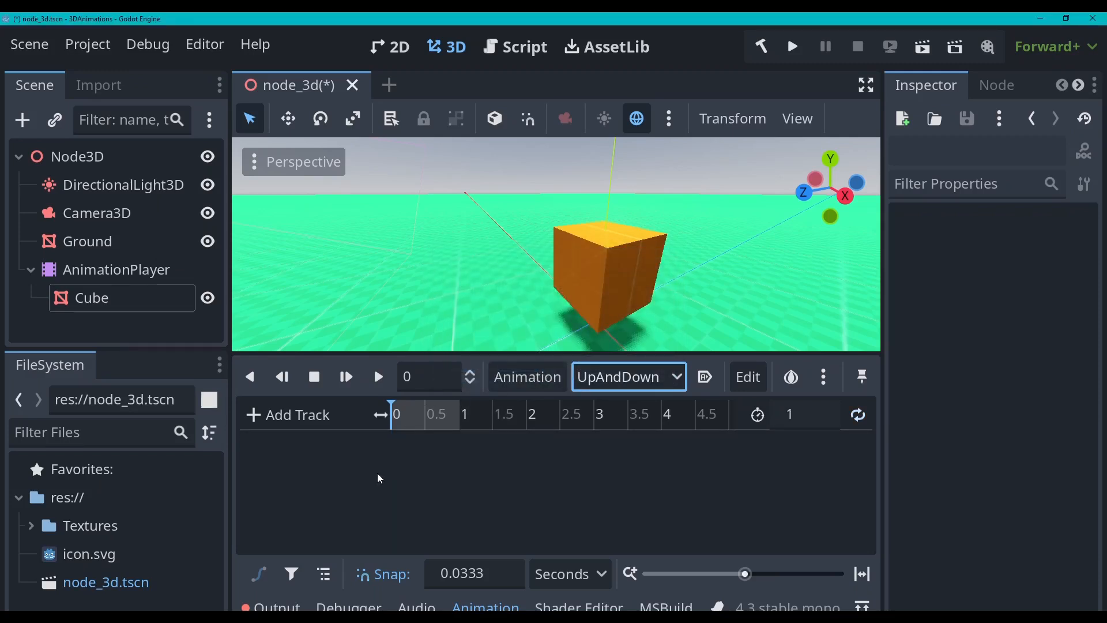
Create a position track for the Cube with a key at 0 seconds, including a RESET track
{"action": "left_click", "coordinate": [92, 298]}
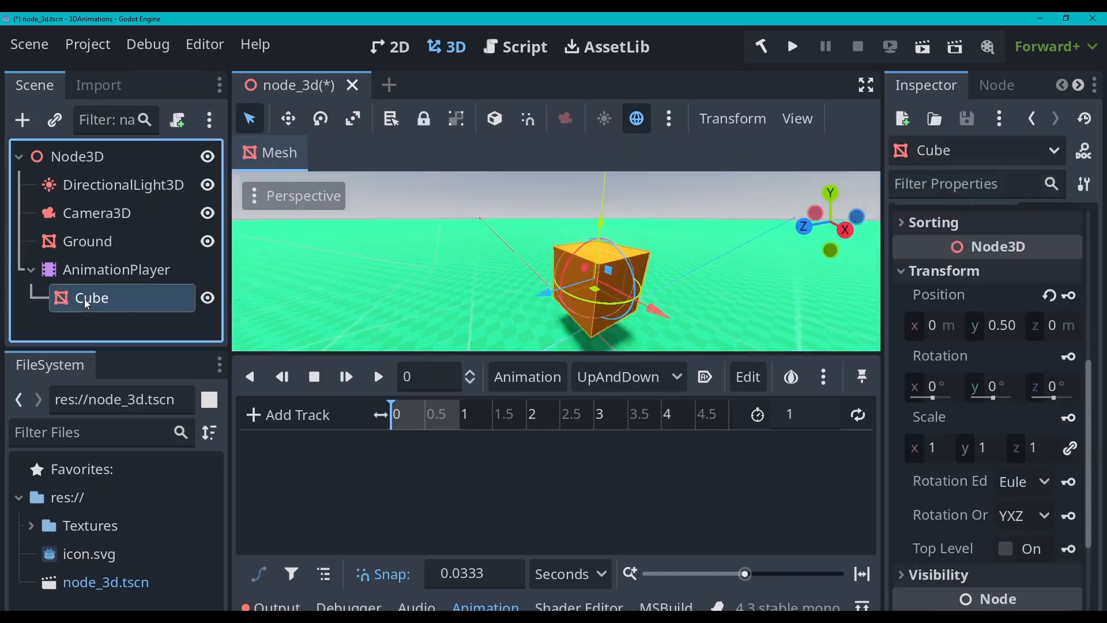
{"action": "left_click", "coordinate": [1071, 297]}
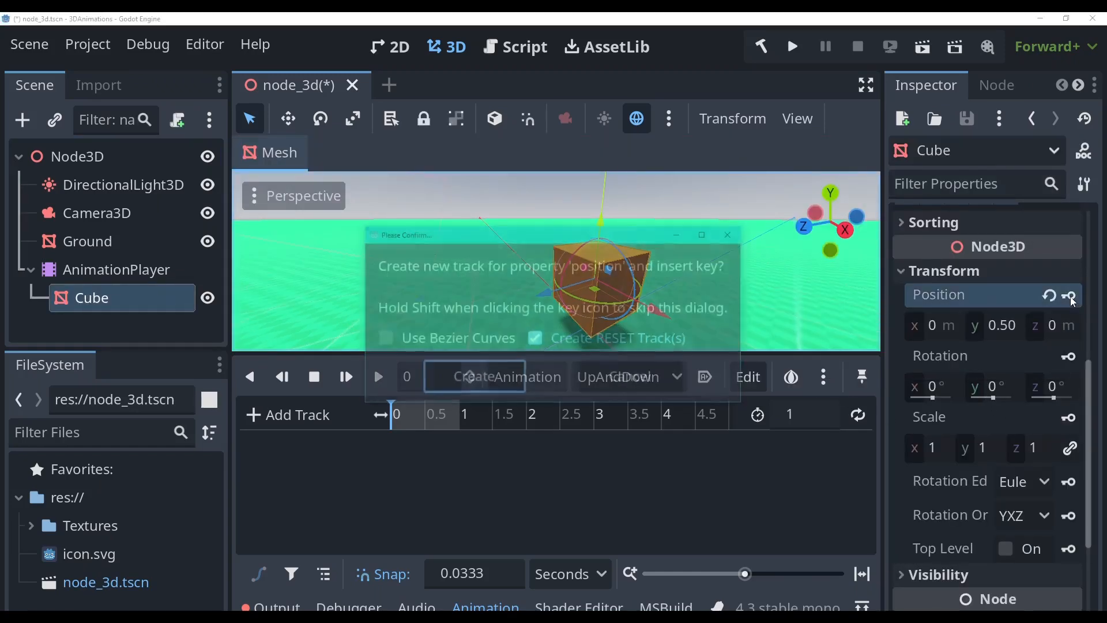
{"action": "left_click", "coordinate": [502, 378]}
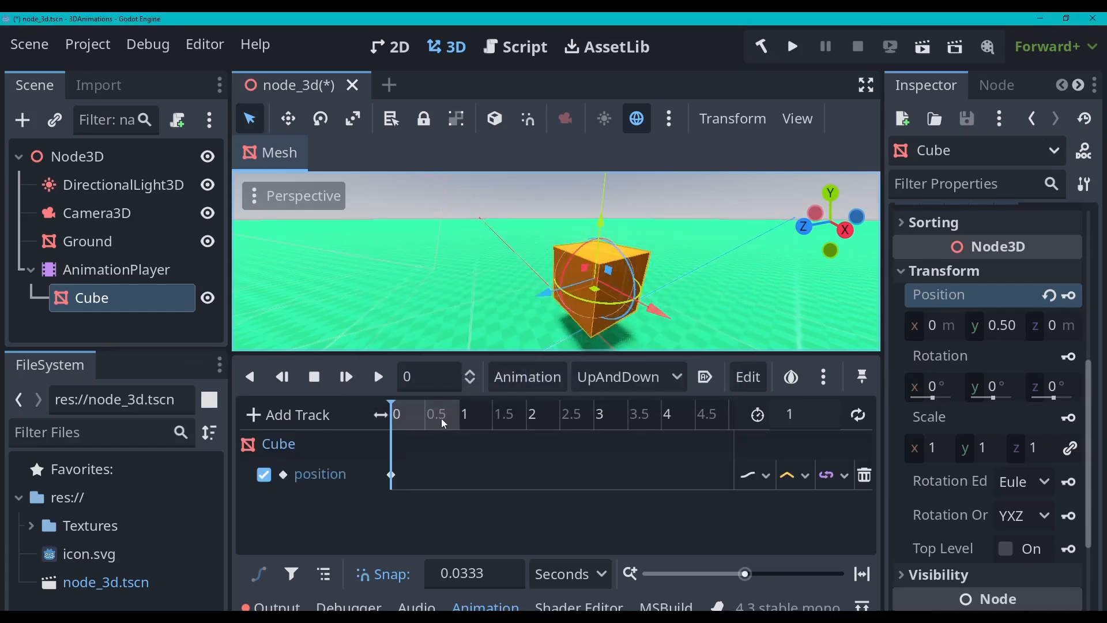
Set the UpAndDown animation's length to 2 seconds
{"action": "double_click", "coordinate": [807, 414]}
{"action": "type", "text": "2"}
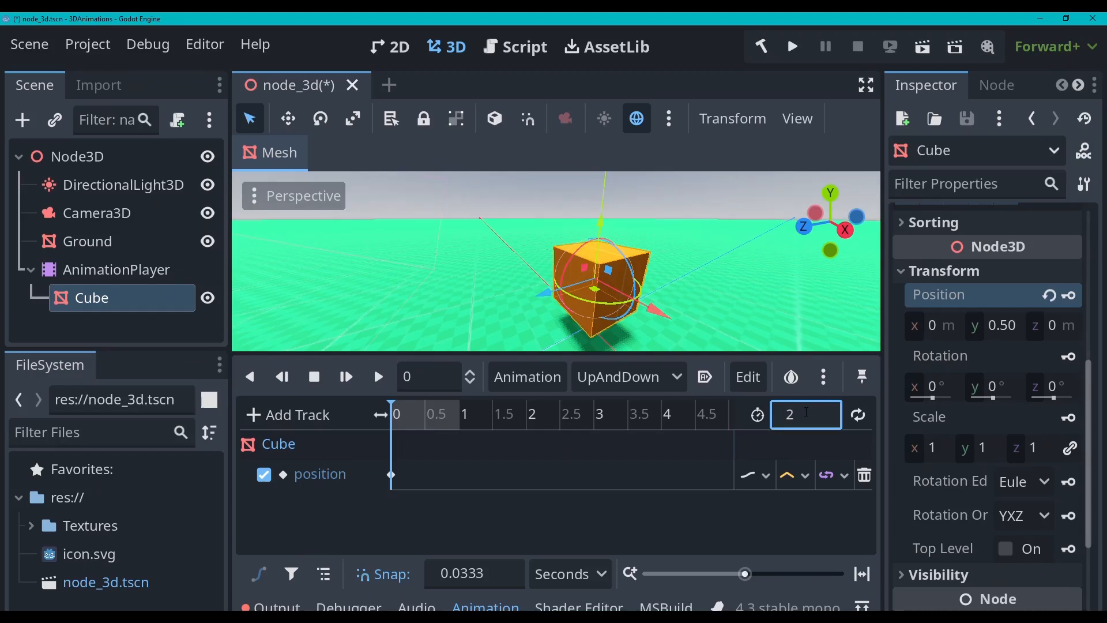
{"action": "key", "text": "Return"}
Set the Cube's Y position to 0.25 m at 0.5 seconds and insert a position key there
{"action": "left_click", "coordinate": [426, 417]}
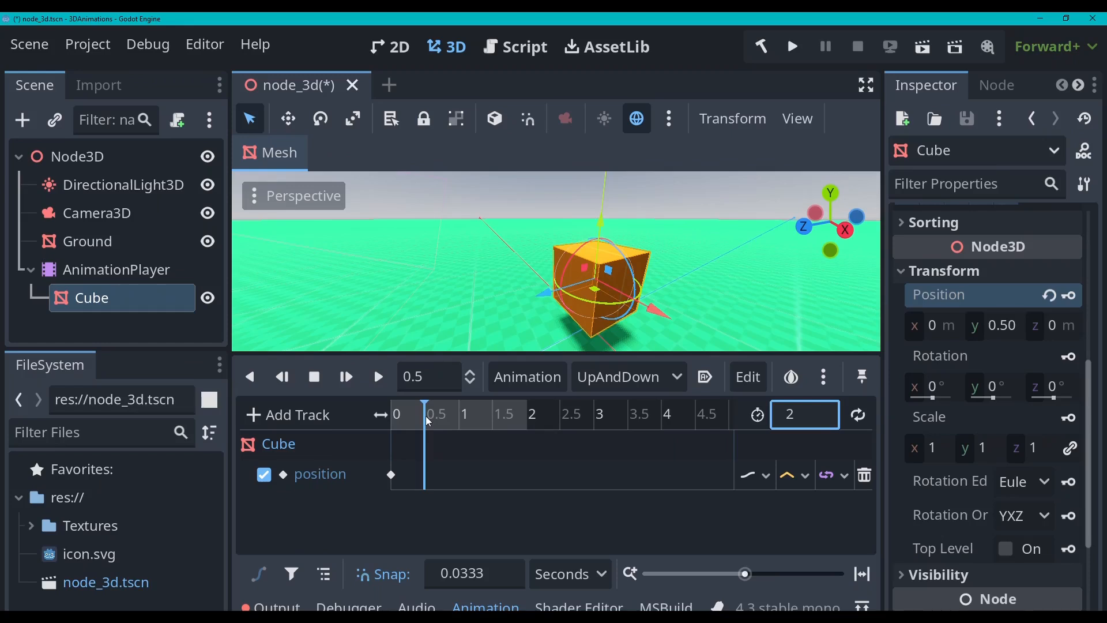
{"action": "left_click", "coordinate": [1004, 327]}
{"action": "left_click", "coordinate": [1003, 326]}
{"action": "double_click", "coordinate": [1003, 326]}
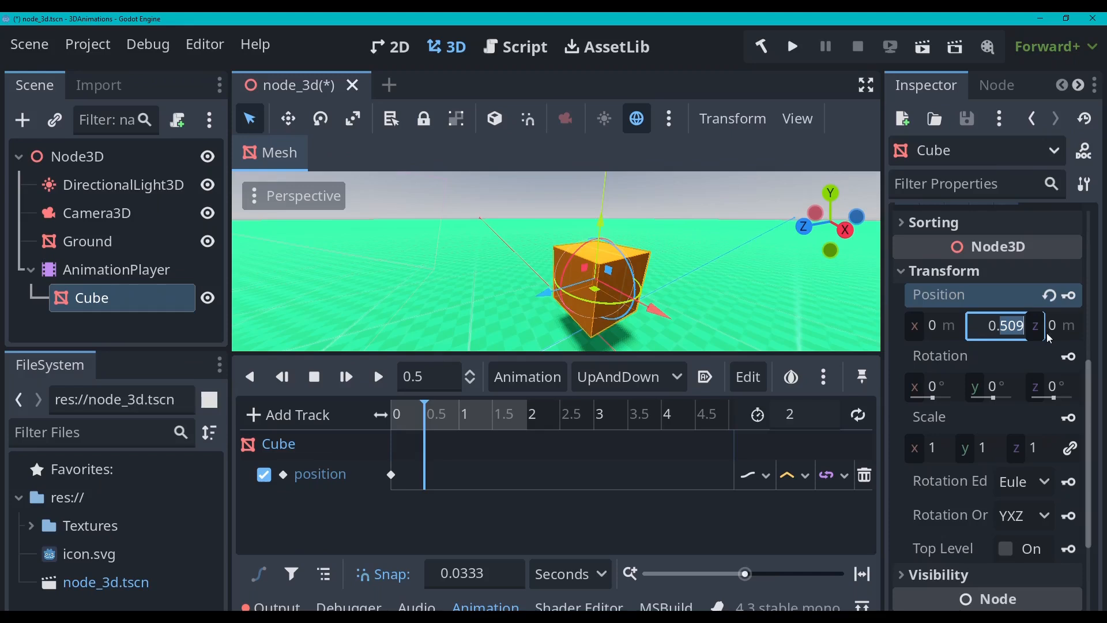
{"action": "type", "text": "25"}
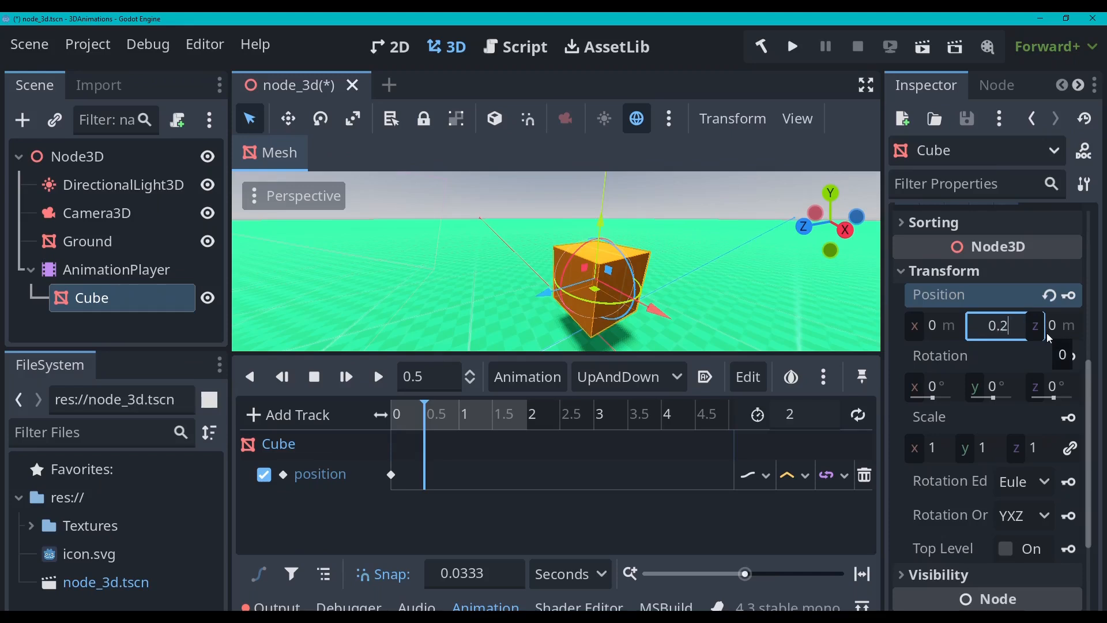
{"action": "key", "text": "Return"}
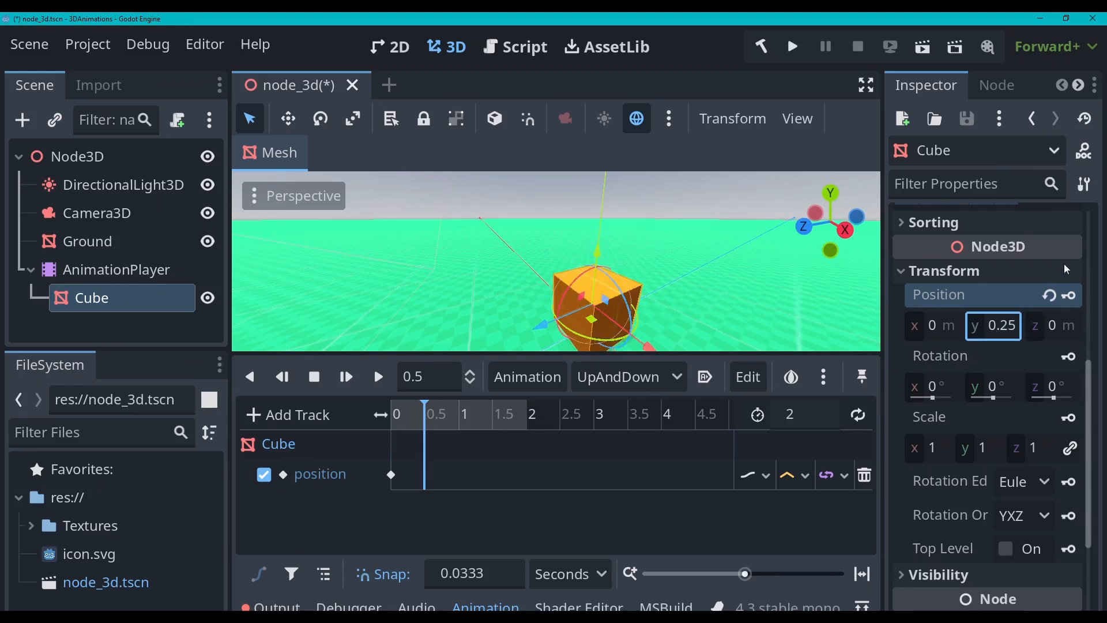
{"action": "left_click", "coordinate": [1069, 295]}
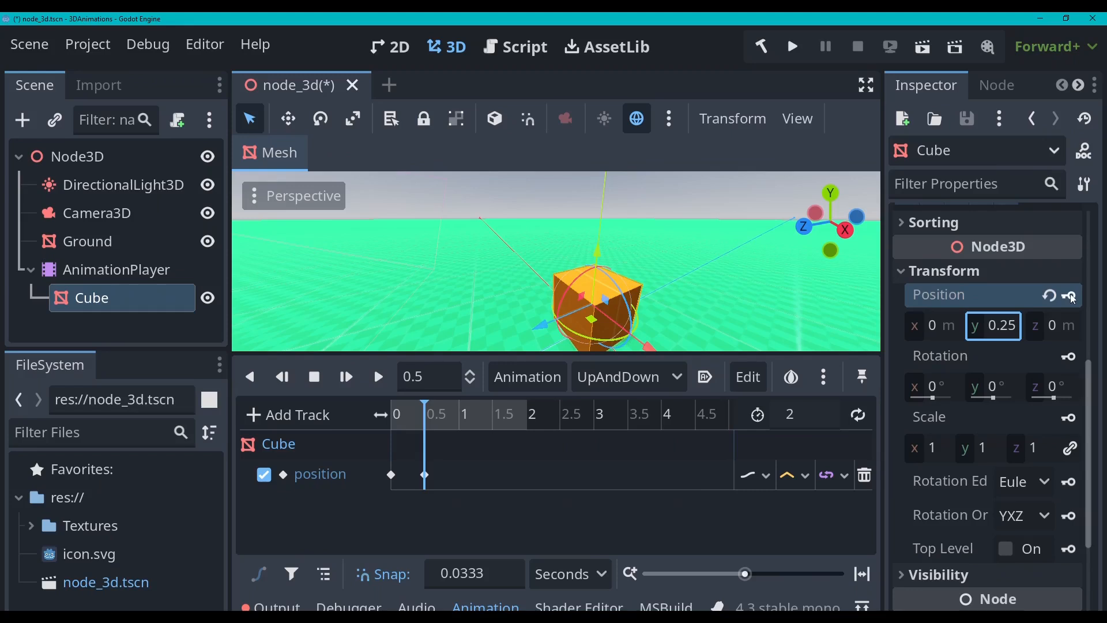
{"action": "left_click", "coordinate": [461, 418]}
{"action": "left_click", "coordinate": [1013, 325]}
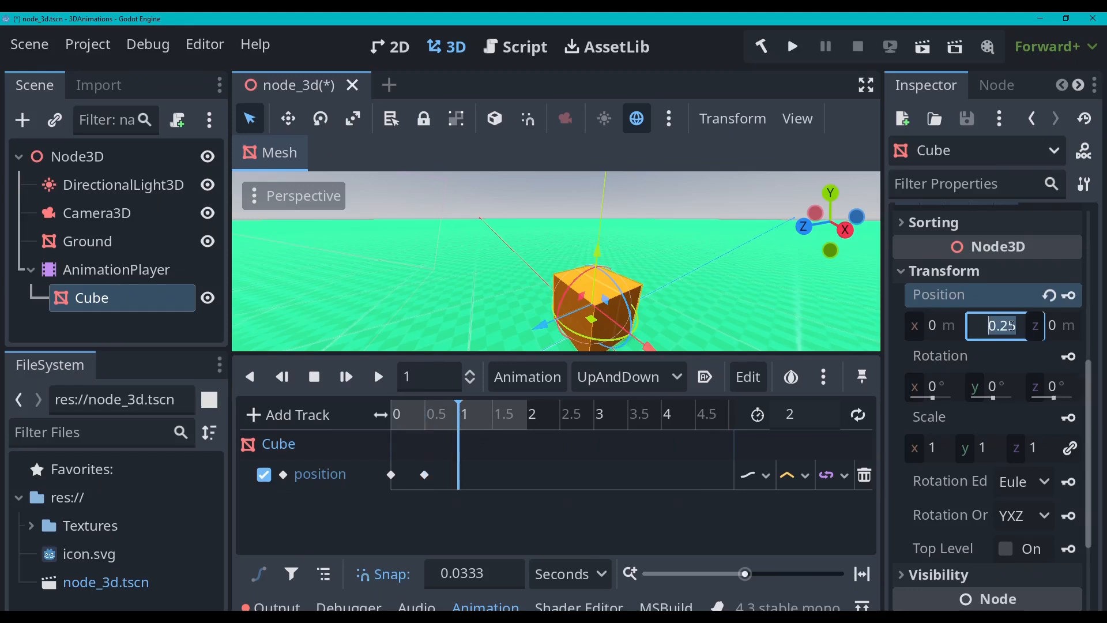
{"action": "left_click_drag", "start_coordinate": [1002, 325], "coordinate": [1035, 328]}
{"action": "type", "text": "5"}
{"action": "key", "text": "Return"}
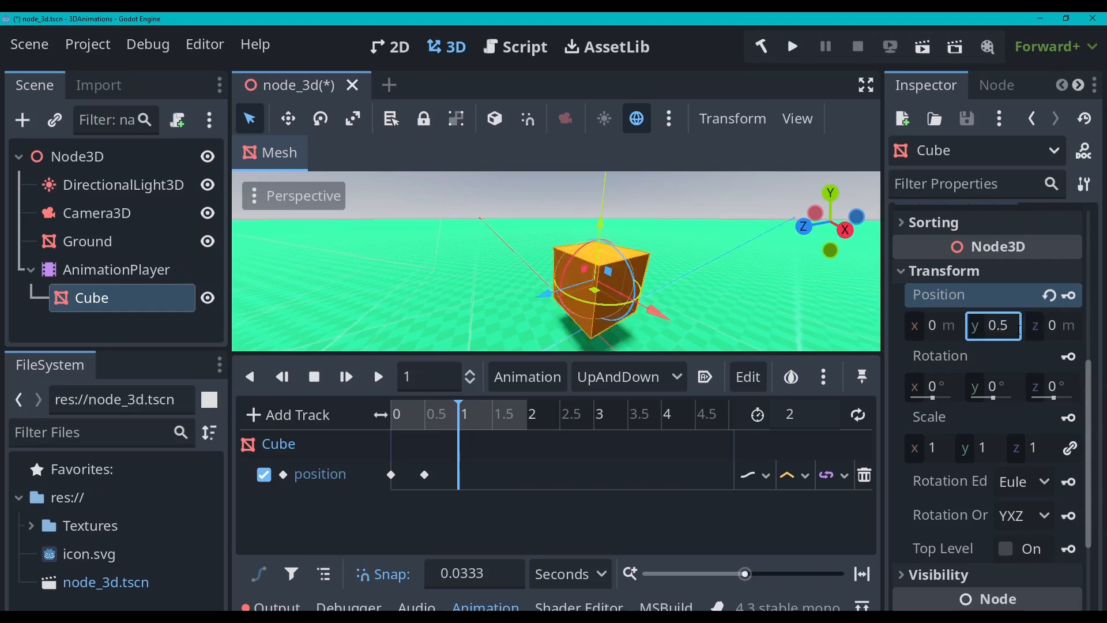
{"action": "left_click", "coordinate": [493, 416]}
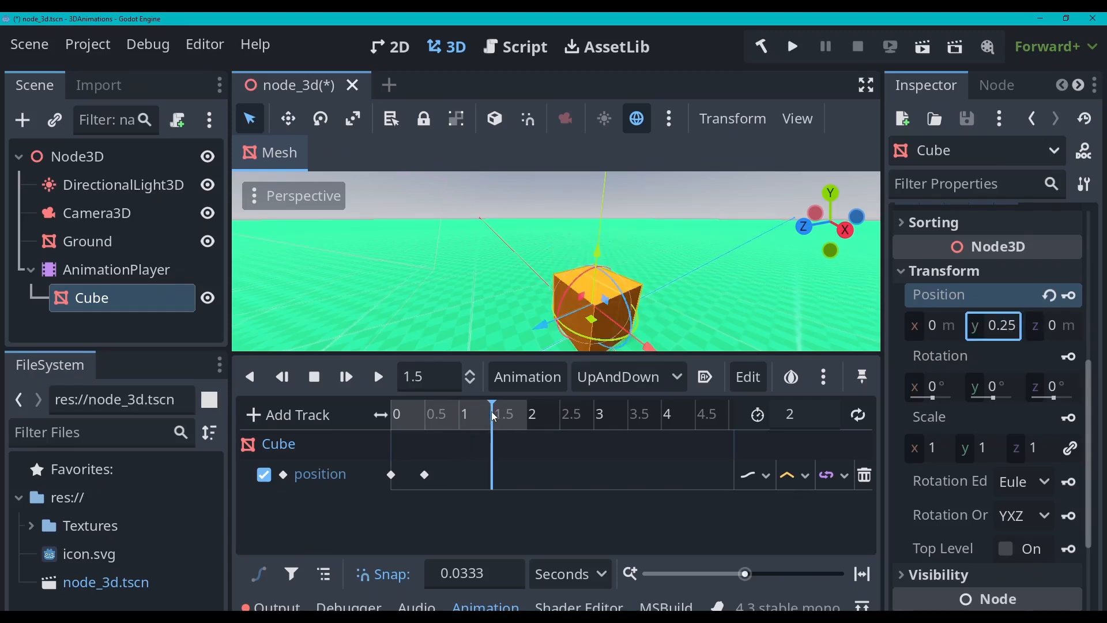
{"action": "left_click", "coordinate": [1005, 330]}
{"action": "left_click", "coordinate": [1004, 326]}
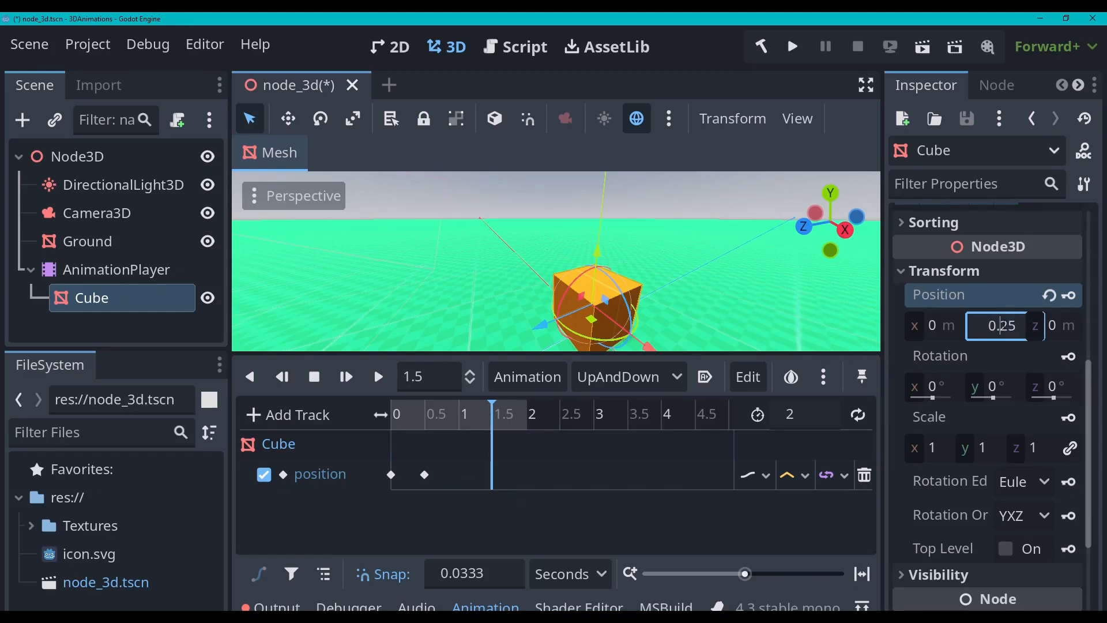
Set the Cube's Y position to 0.5 m at 1 second and insert a position key there
{"action": "left_click_drag", "start_coordinate": [424, 414], "coordinate": [460, 414]}
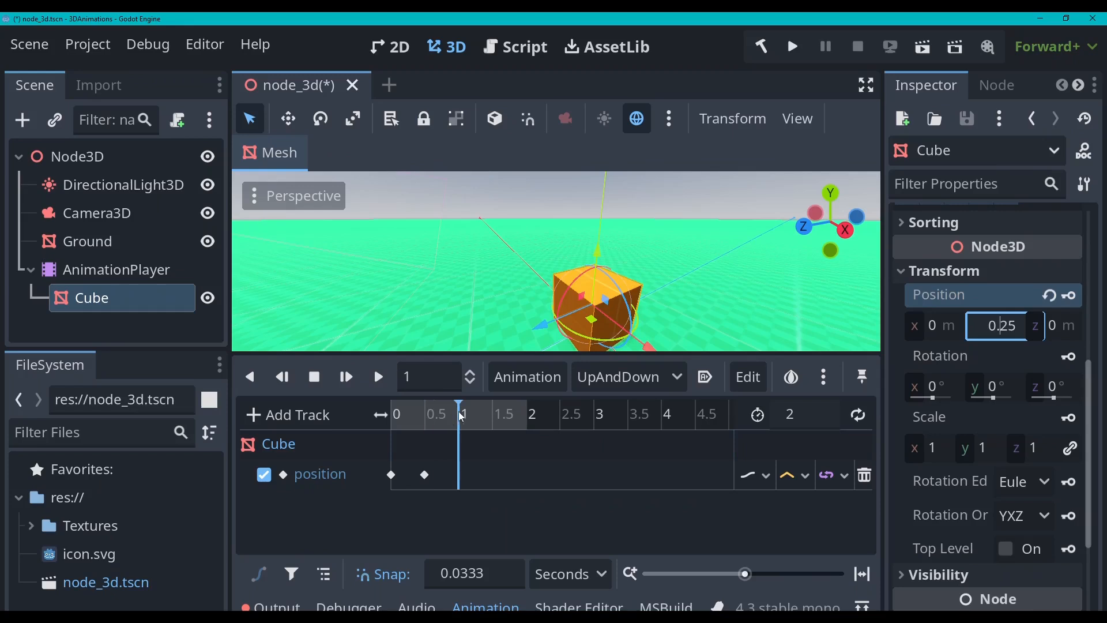
{"action": "left_click_drag", "start_coordinate": [1002, 327], "coordinate": [1018, 325]}
{"action": "type", "text": "5"}
{"action": "key", "text": "Return"}
{"action": "left_click", "coordinate": [1070, 295]}
Set the Cube's Y position to 0.75 m at 1.5 seconds and insert a position key there
{"action": "left_click", "coordinate": [494, 416]}
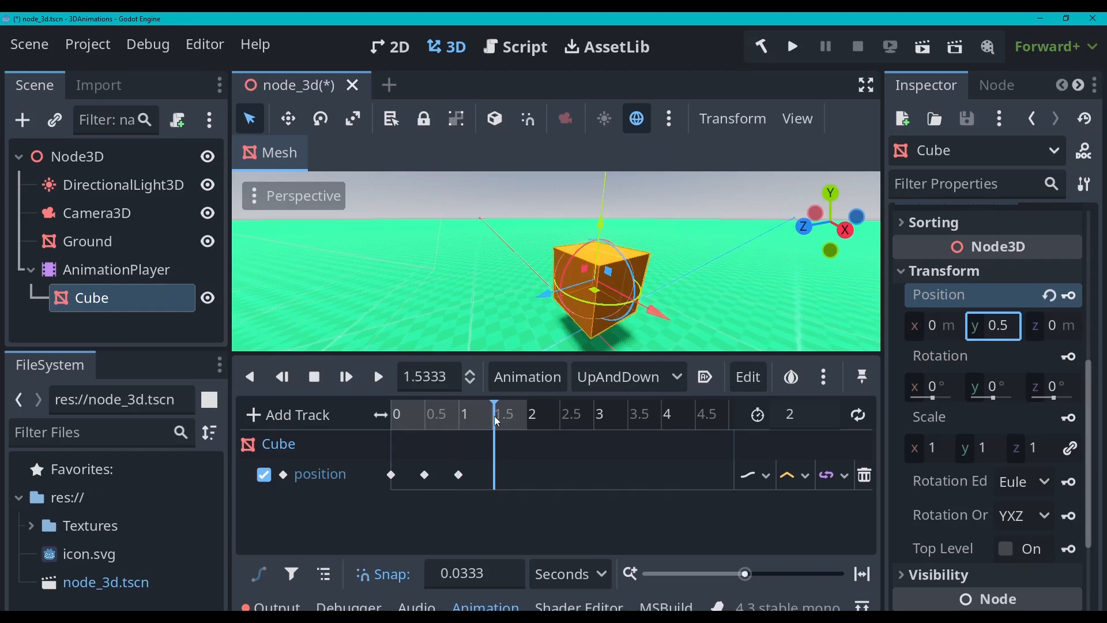
{"action": "left_click_drag", "start_coordinate": [494, 415], "coordinate": [494, 410]}
{"action": "left_click", "coordinate": [1008, 333]}
{"action": "left_click", "coordinate": [1016, 326]}
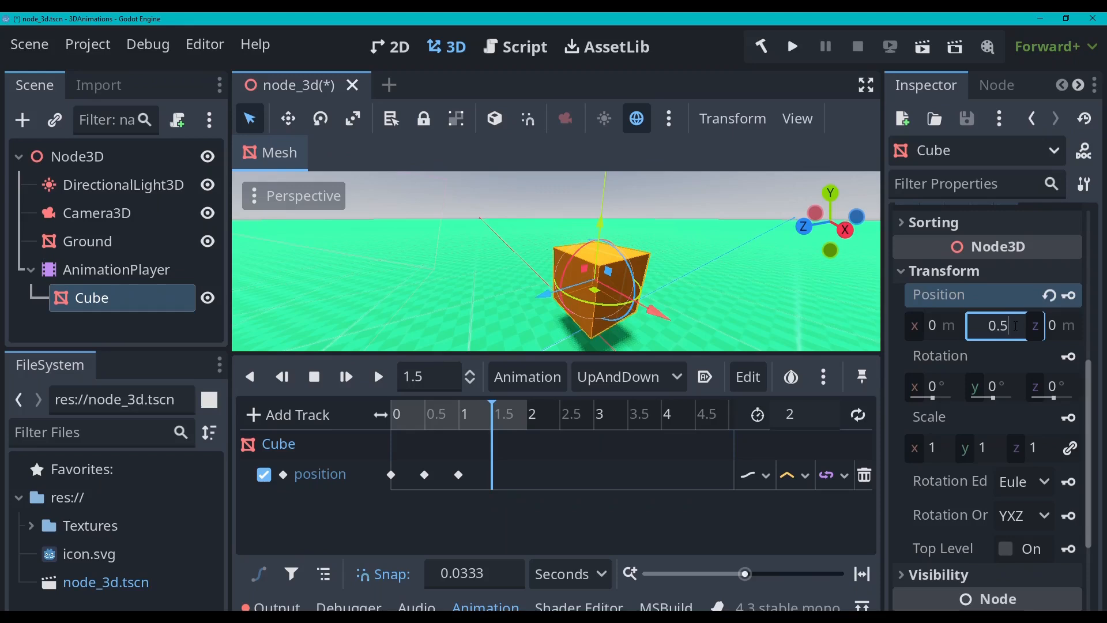
{"action": "type", "text": "5"}
{"action": "key", "text": "Return"}
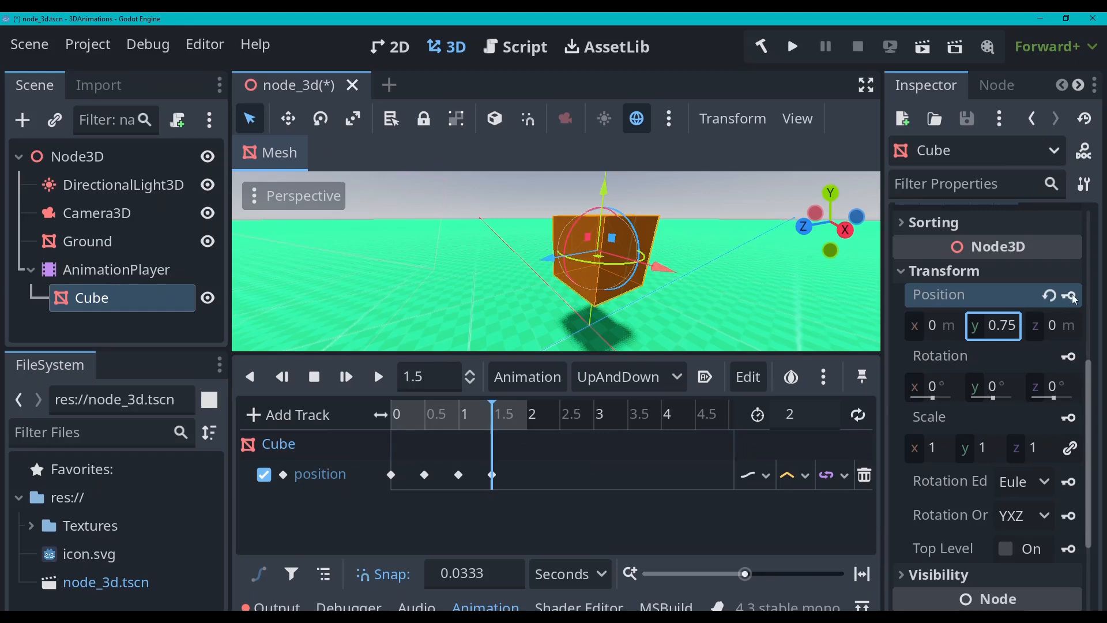
Set the Cube's Y position to 0.5 m at 2 seconds in the UpAndDown animation
{"action": "left_click", "coordinate": [526, 418]}
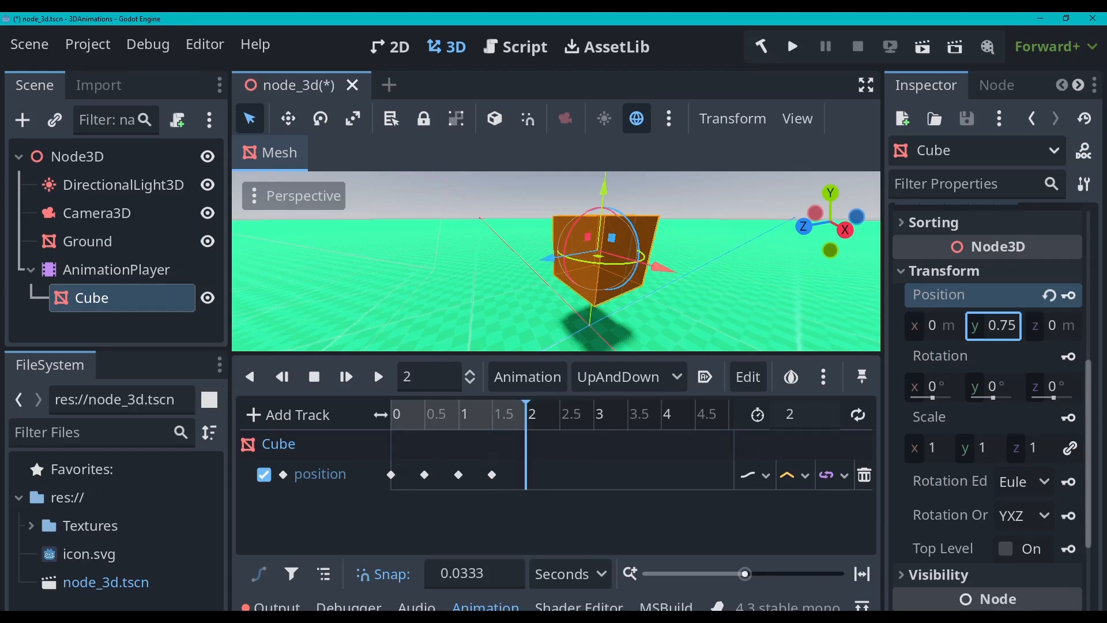
{"action": "left_click", "coordinate": [1018, 328]}
{"action": "left_click", "coordinate": [1018, 326]}
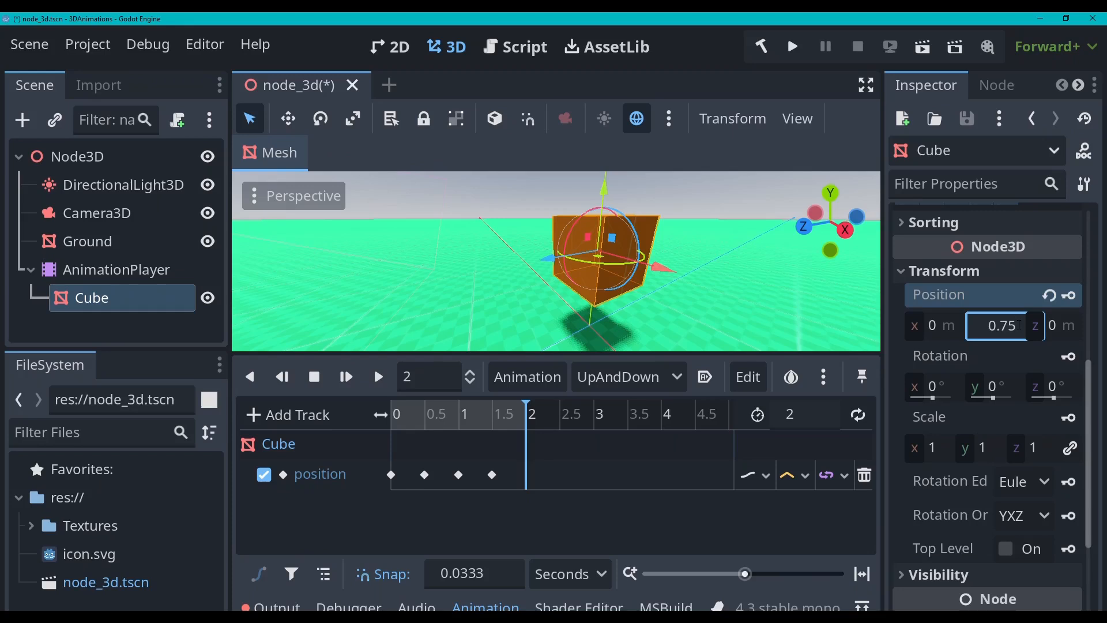
{"action": "key", "text": "BackSpace"}
{"action": "key", "text": "Return"}
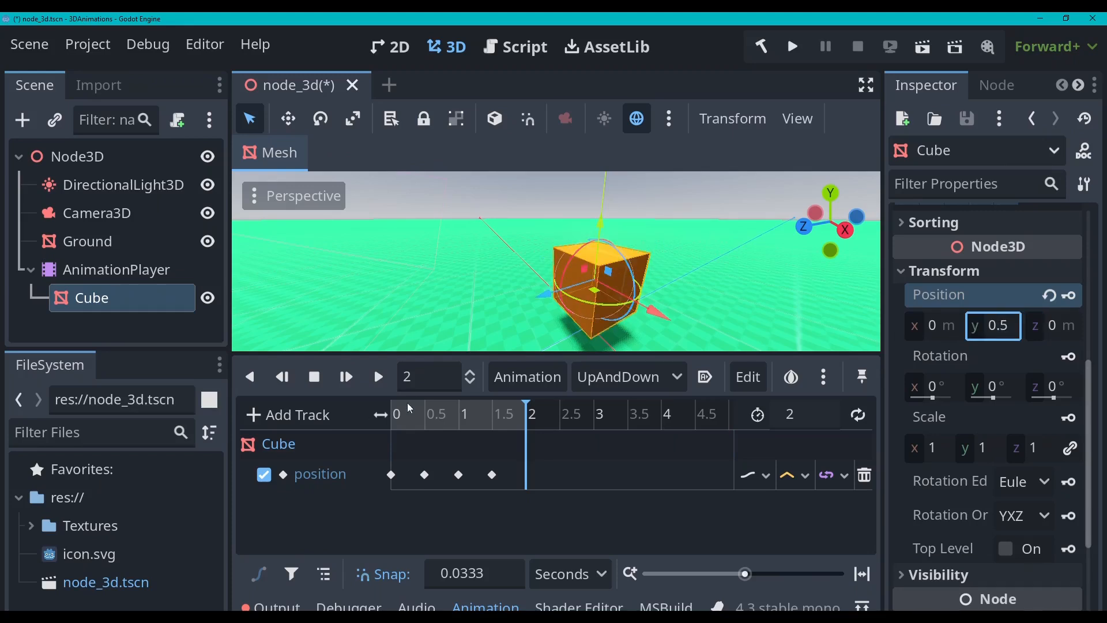
Enable looping for the UpAndDown animation, preview its playback, and stop it
{"action": "left_click", "coordinate": [378, 379]}
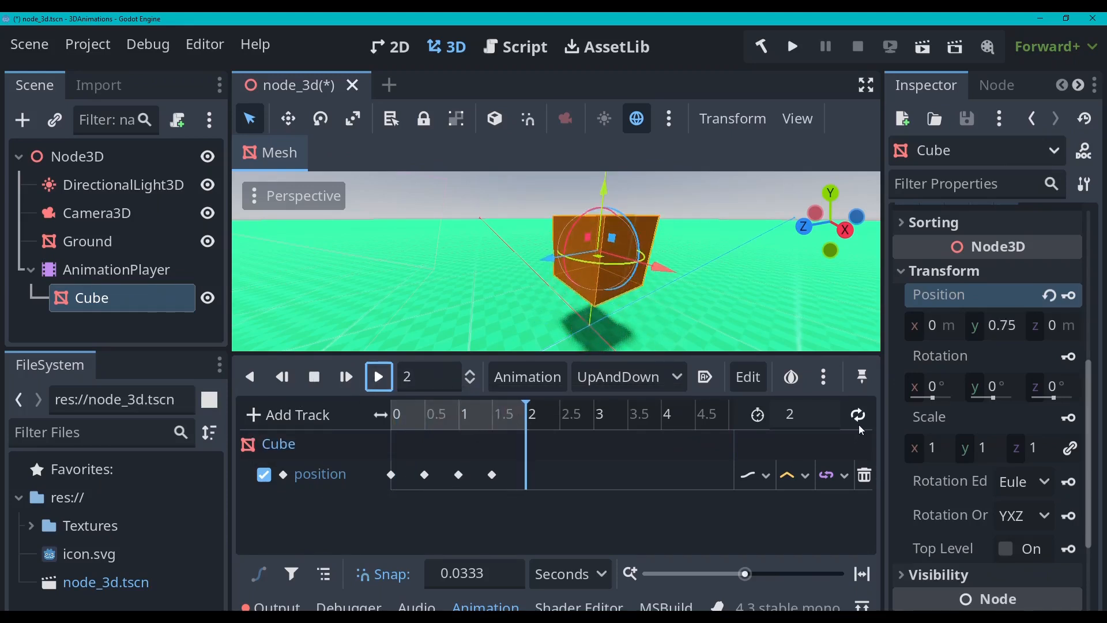
{"action": "left_click", "coordinate": [861, 416]}
{"action": "left_click", "coordinate": [384, 377]}
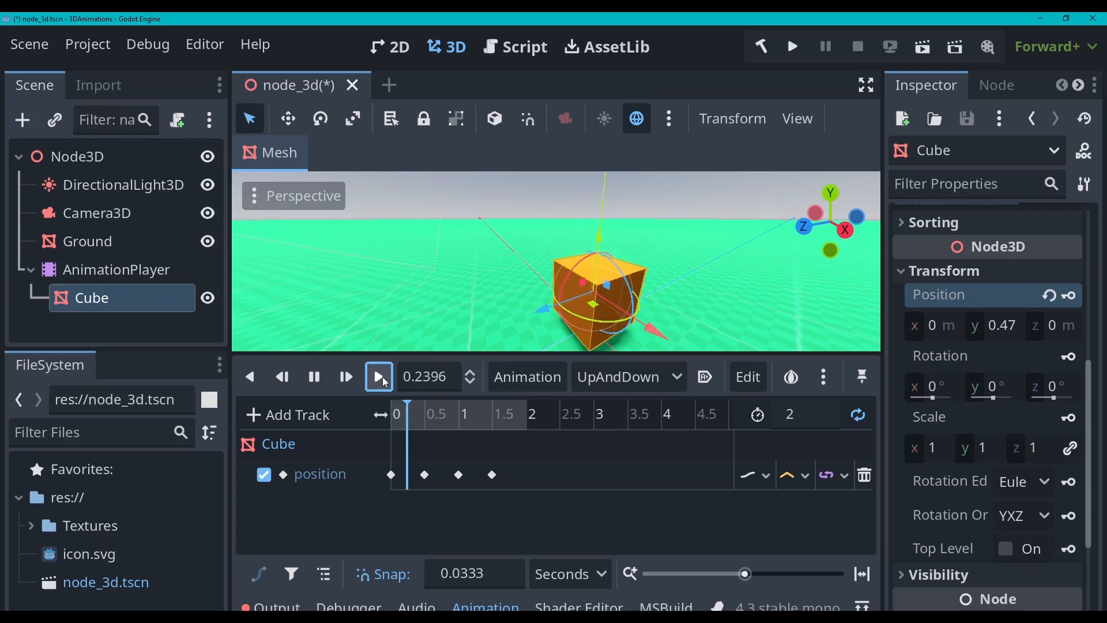
{"action": "left_click", "coordinate": [318, 377]}
Switch to the RESET animation to view its rotation and position tracks
{"action": "left_click", "coordinate": [586, 382]}
{"action": "left_click", "coordinate": [620, 407]}
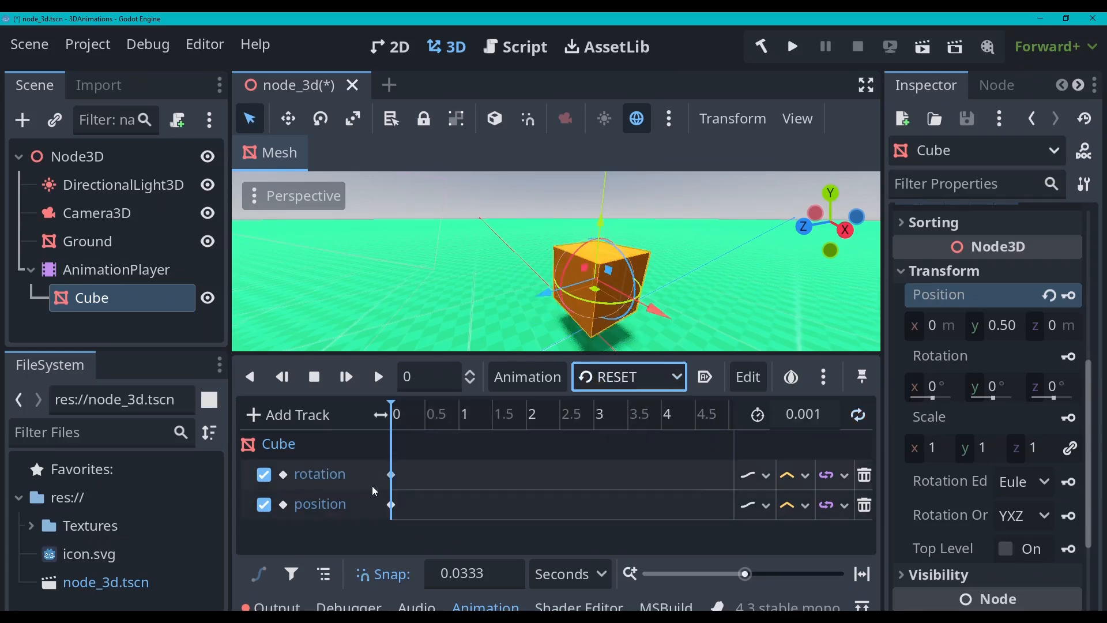
Inspect the RESET animation's position key and review the tracks of the Rotate, UpAndDown and RESET animations, finishing on Rotate
{"action": "left_click", "coordinate": [393, 510]}
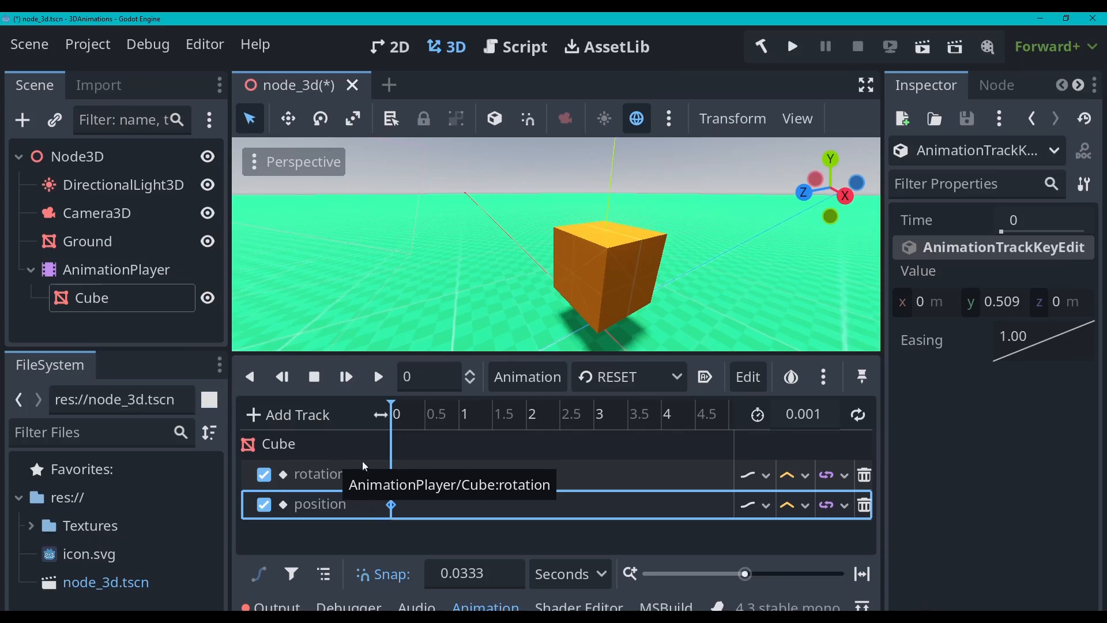
{"action": "left_click", "coordinate": [621, 382]}
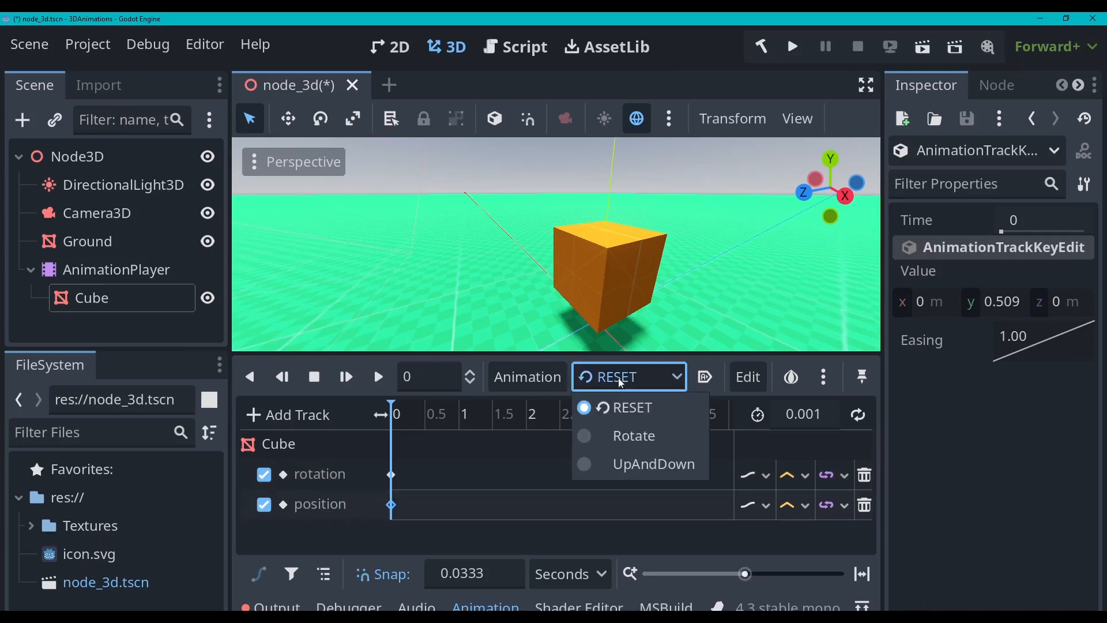
{"action": "left_click", "coordinate": [614, 437]}
{"action": "left_click", "coordinate": [639, 386]}
{"action": "left_click", "coordinate": [646, 464]}
{"action": "left_click", "coordinate": [635, 380]}
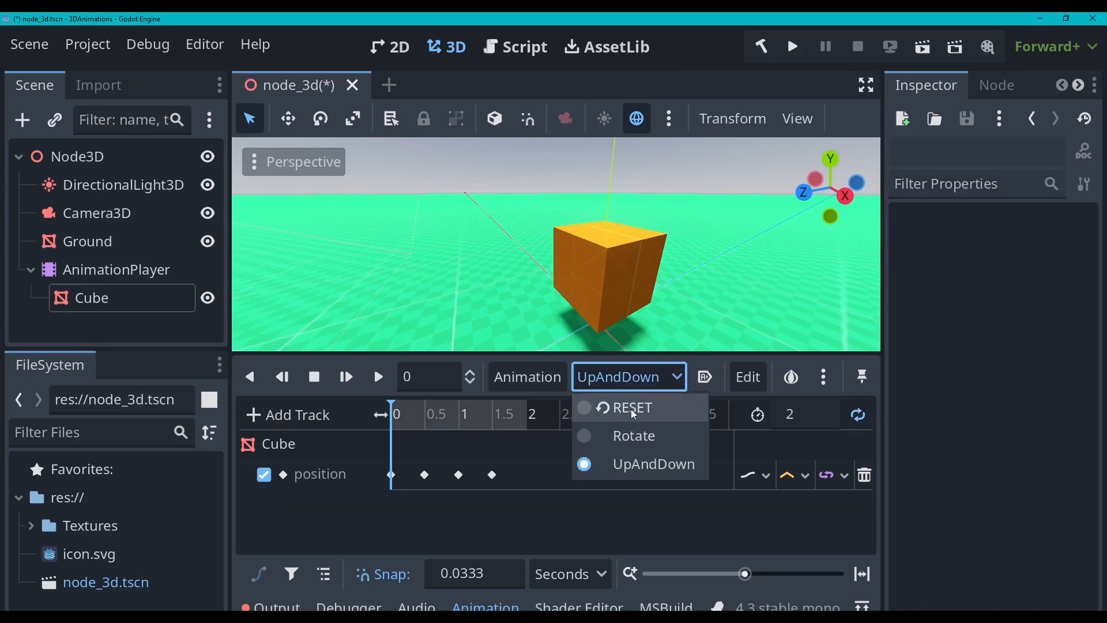
{"action": "left_click", "coordinate": [631, 408]}
{"action": "left_click", "coordinate": [643, 384]}
{"action": "left_click", "coordinate": [643, 436]}
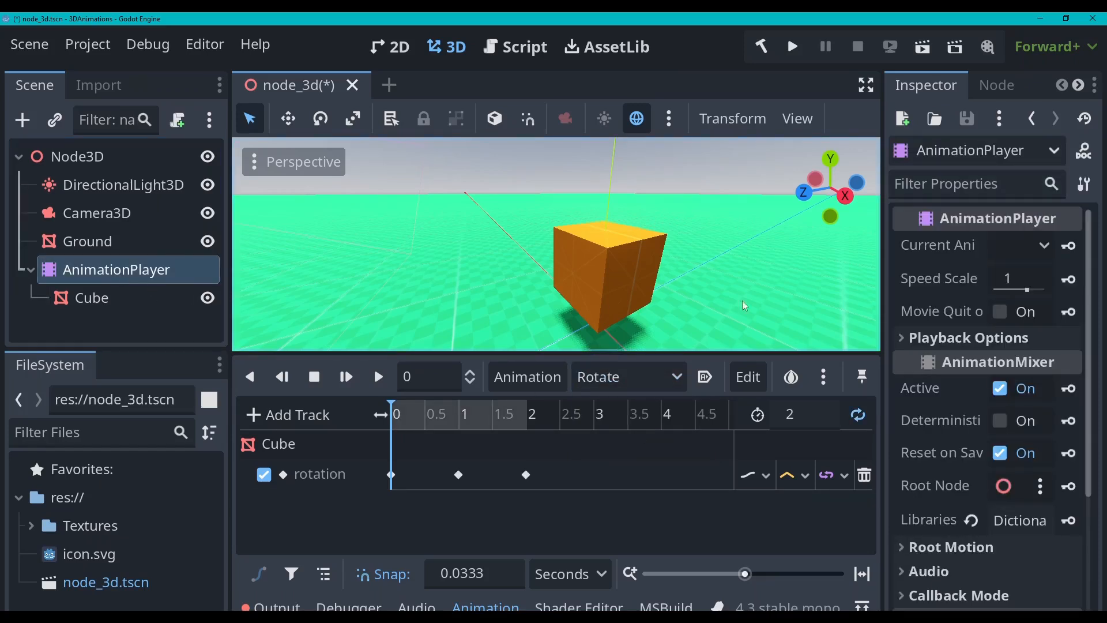
Set the AnimationPlayer's current animation to Rotate and make Rotate autoplay on load
{"action": "left_click", "coordinate": [1050, 246]}
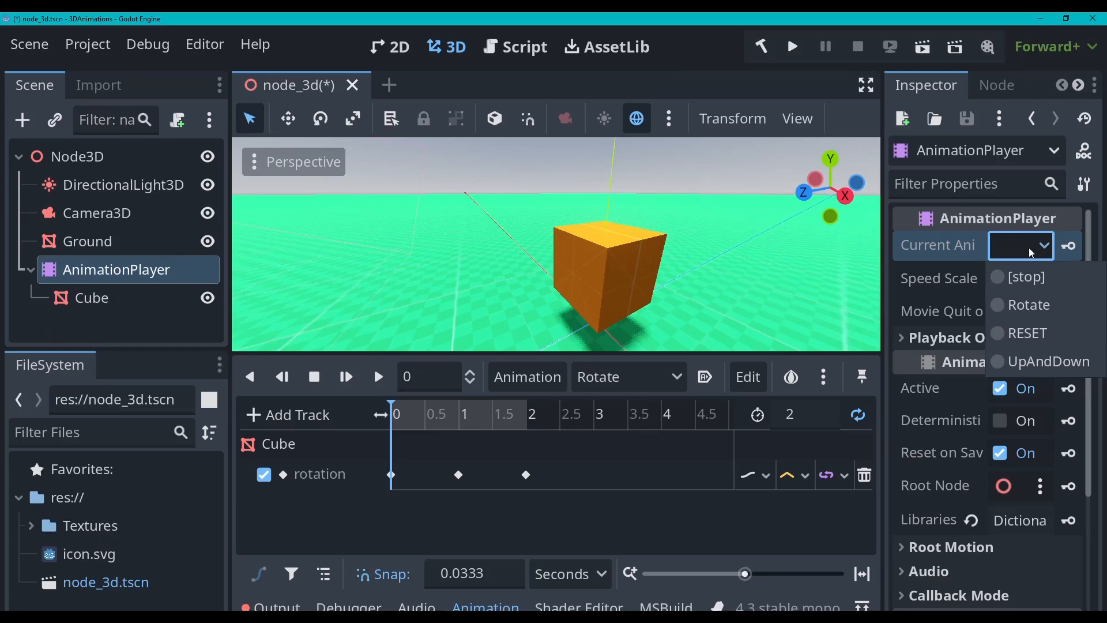
{"action": "left_click", "coordinate": [1024, 304]}
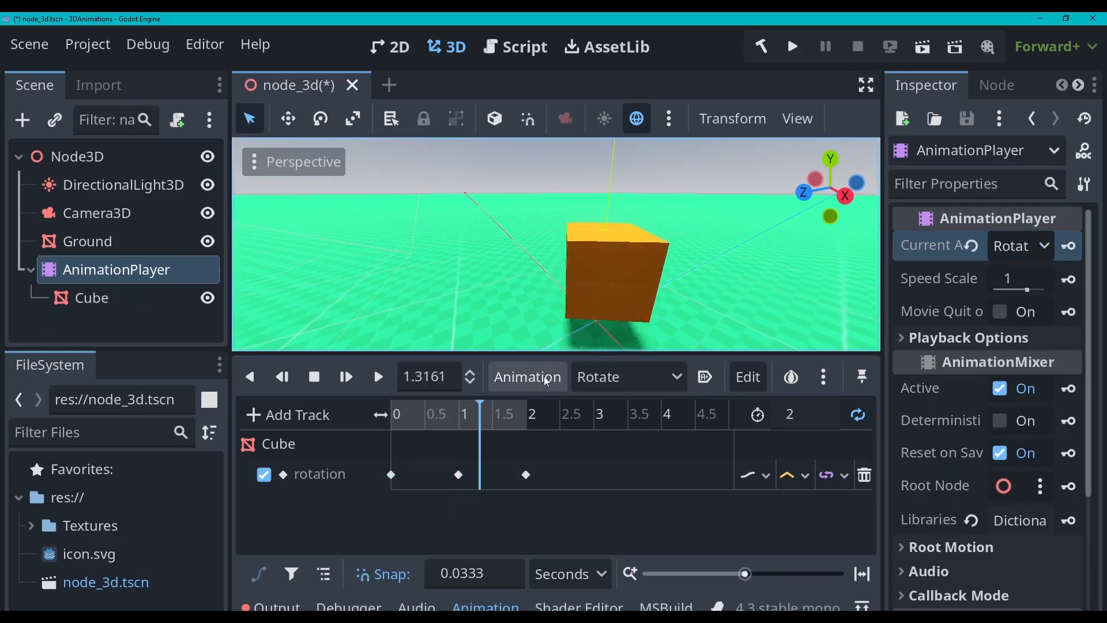
{"action": "left_click", "coordinate": [706, 377]}
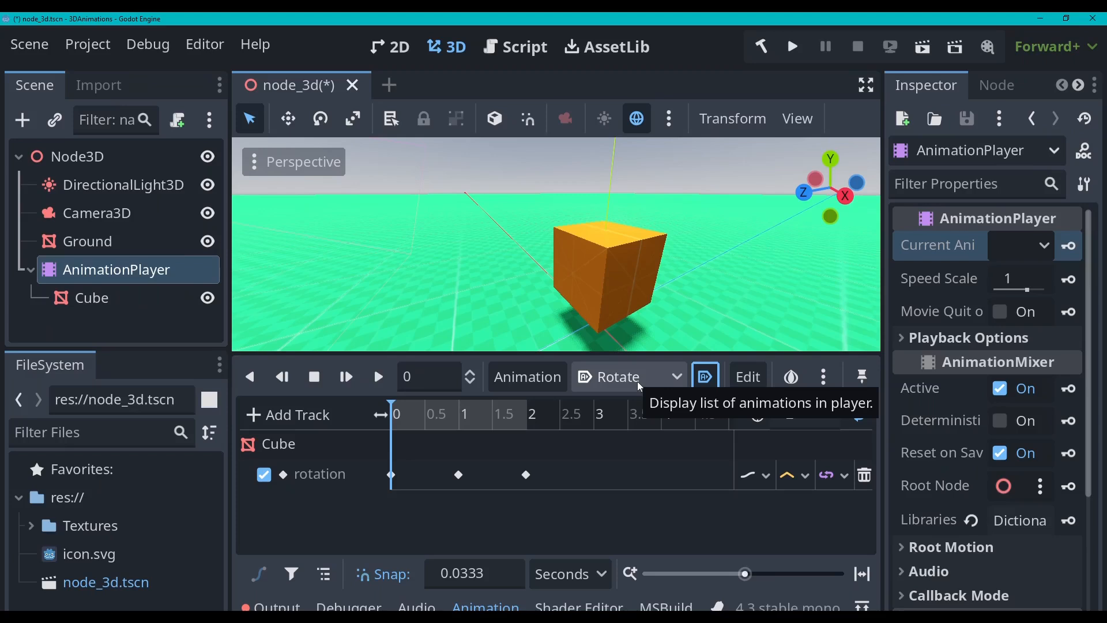
{"action": "left_click", "coordinate": [1029, 247]}
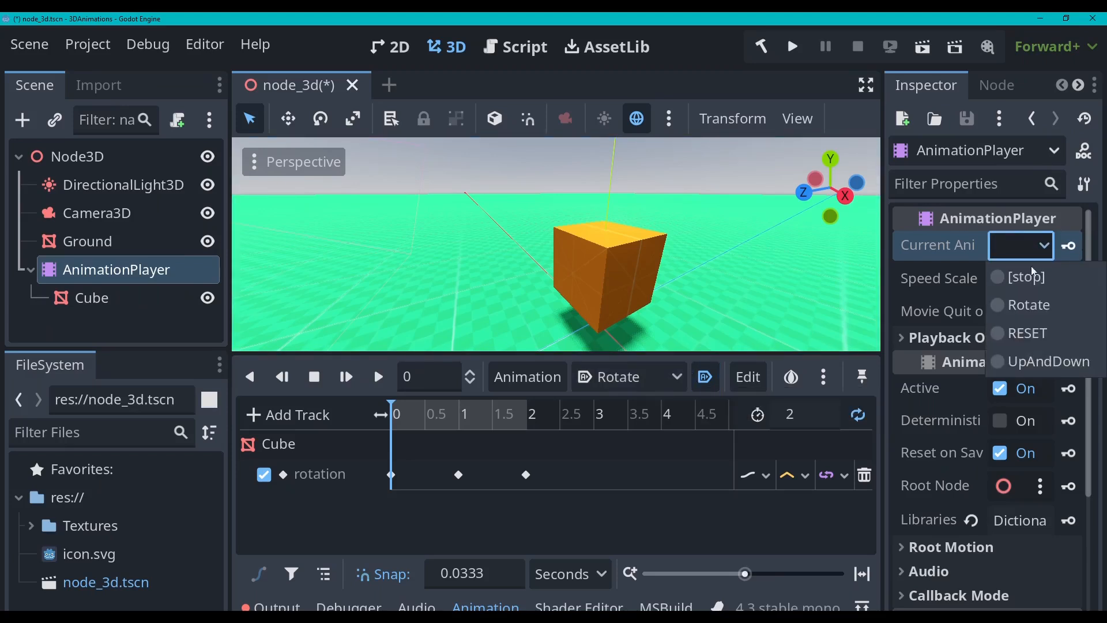
{"action": "left_click", "coordinate": [1030, 305]}
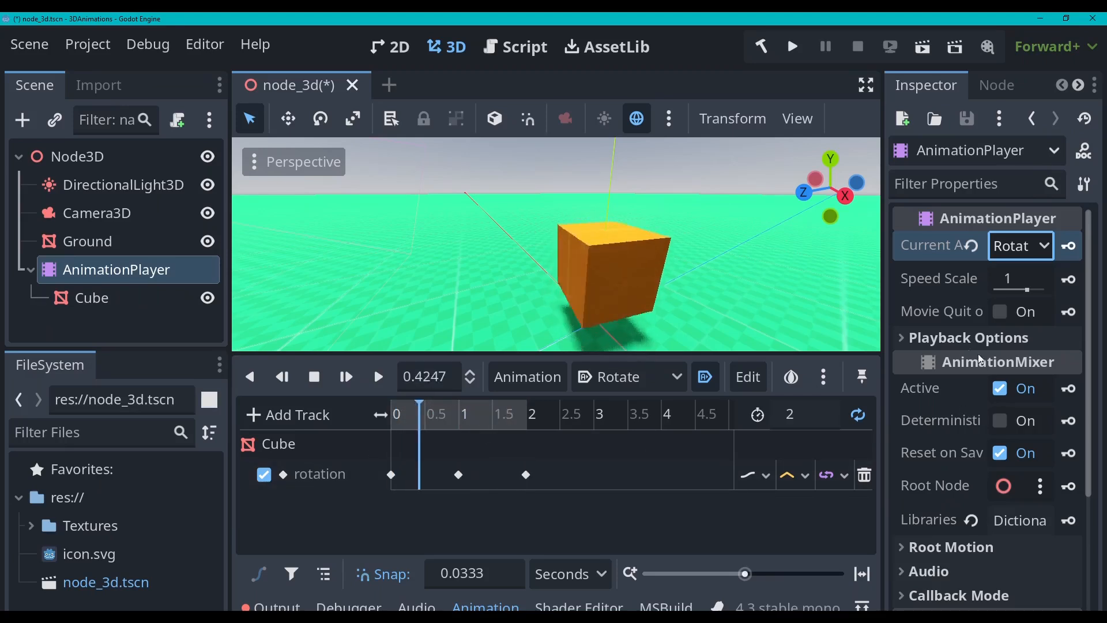
Attach a new C# script named CubeAnimationController.cs to the AnimationPlayer, using the default Node template
{"action": "mouse_move", "coordinate": [920, 355]}
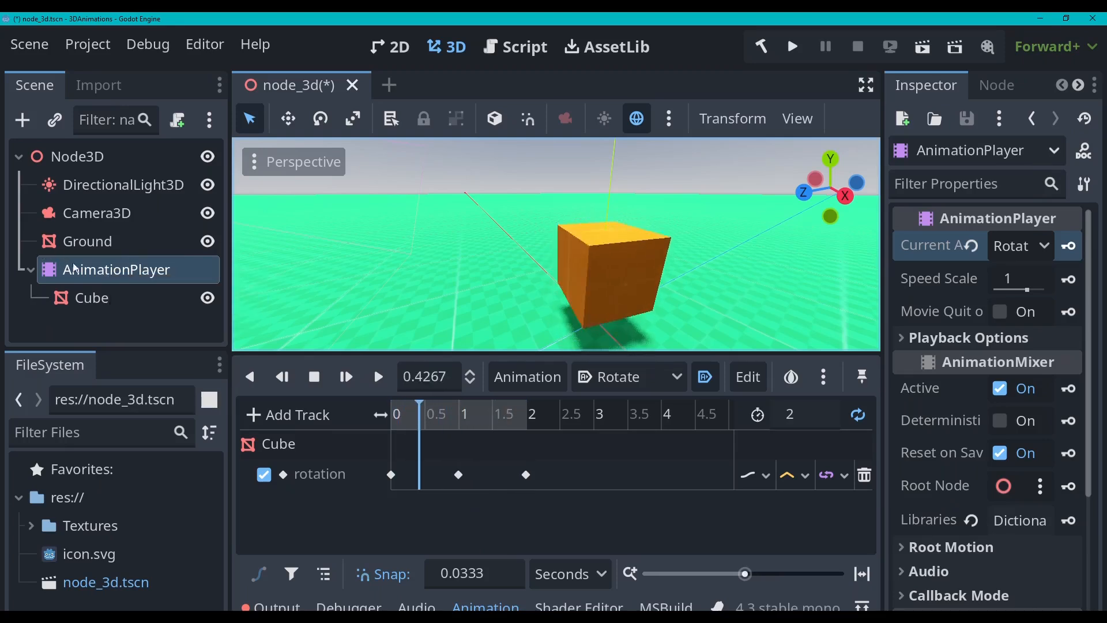
{"action": "scroll", "coordinate": [986, 403], "scroll_direction": "down", "scroll_amount": 3}
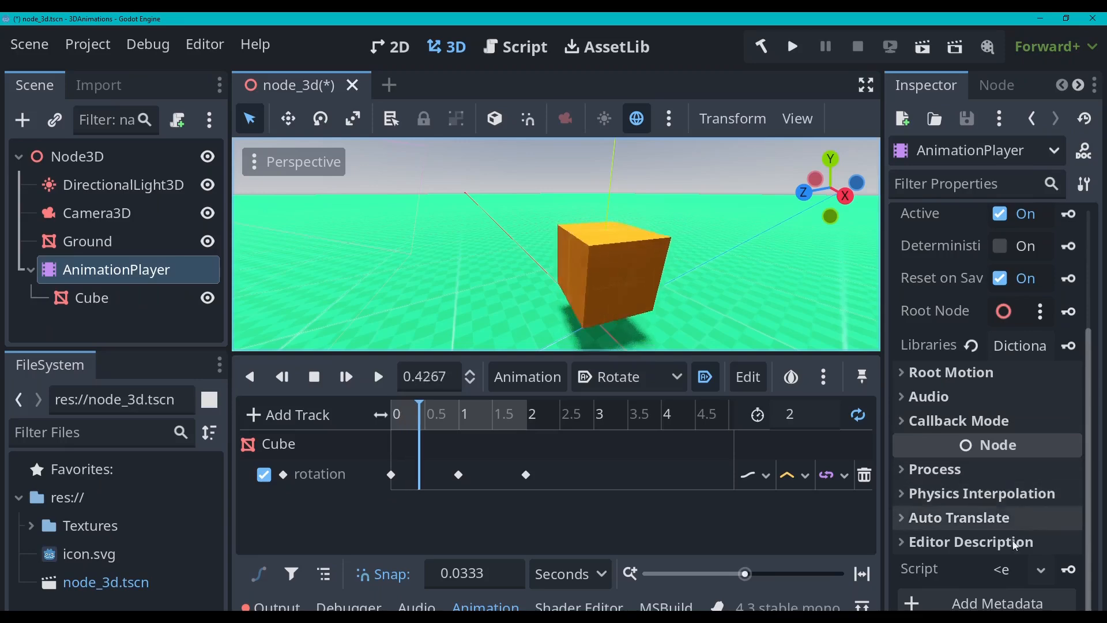
{"action": "left_click", "coordinate": [1010, 570]}
{"action": "left_click", "coordinate": [990, 528]}
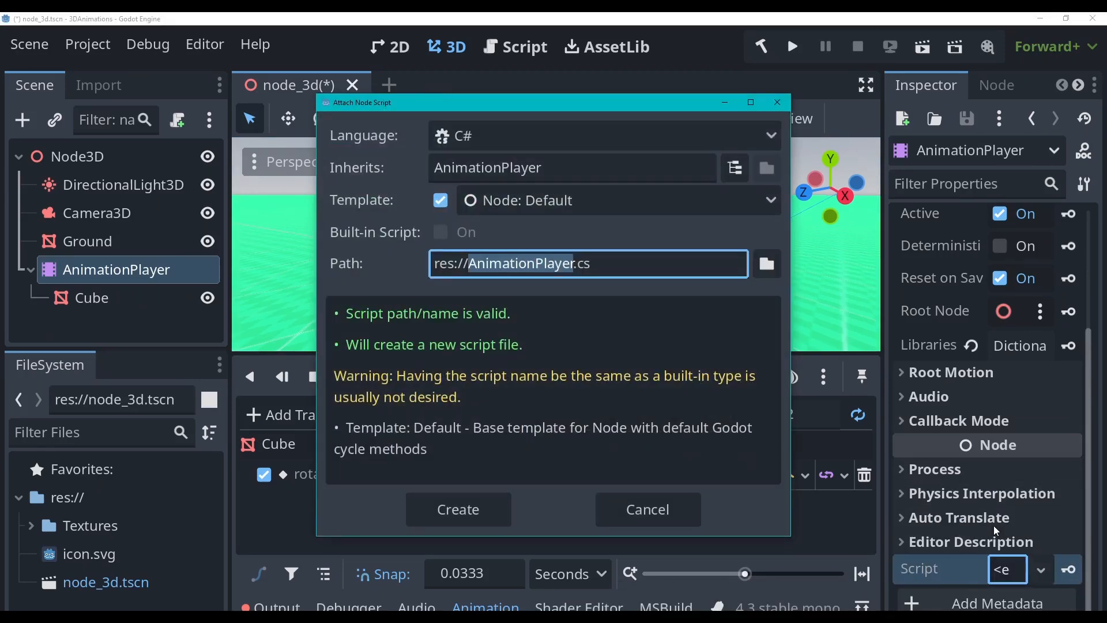
{"action": "left_click", "coordinate": [570, 263]}
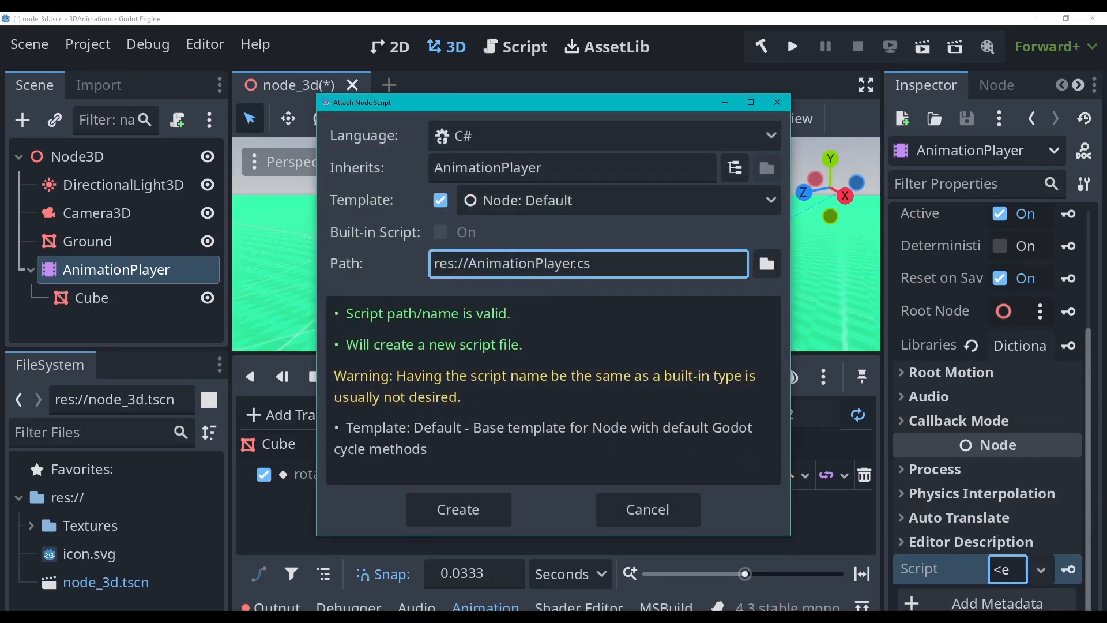
{"action": "left_click_drag", "start_coordinate": [574, 263], "coordinate": [480, 266]}
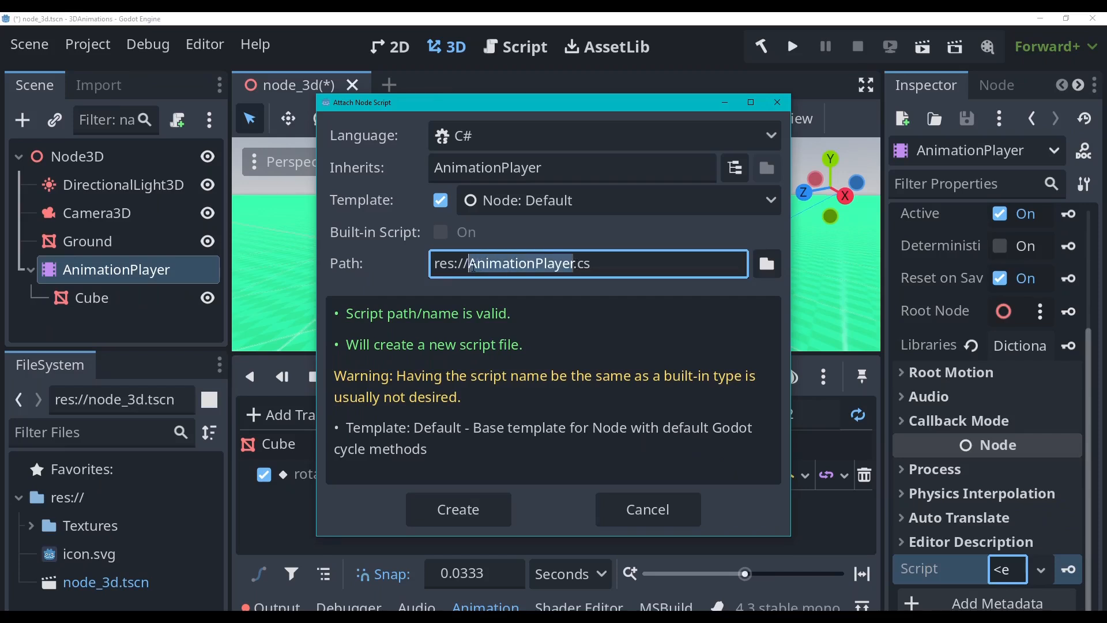
{"action": "type", "text": "Cub"}
{"action": "type", "text": "eAnimationController"}
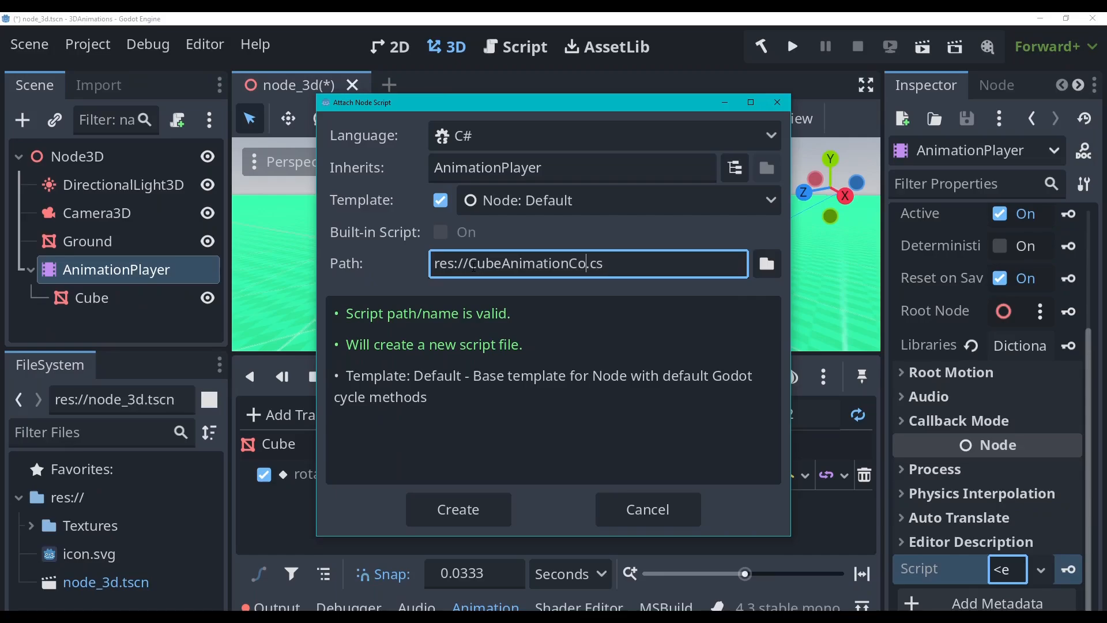
{"action": "key", "text": "Return"}
Delete the template's _Ready method from the CubeAnimationController class, leaving one blank line above the _Process comment
{"action": "left_click_drag", "start_coordinate": [244, 294], "coordinate": [74, 223]}
{"action": "key", "text": "Delete"}
{"action": "key", "text": "Down"}
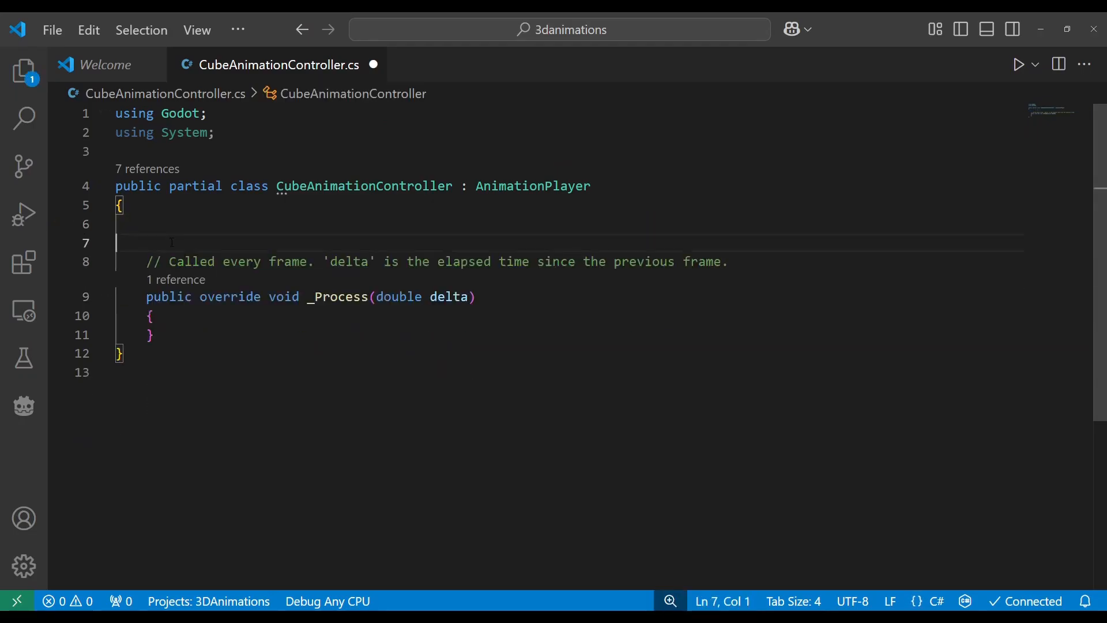
{"action": "key", "text": "BackSpace"}
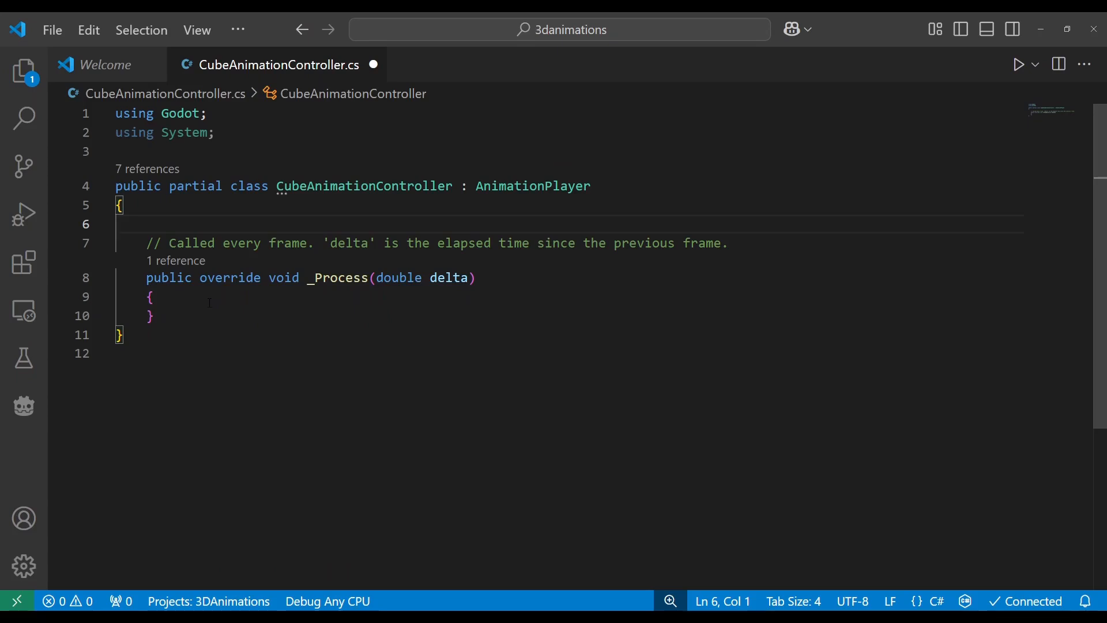
Add an if statement inside _Process that checks Input.IsKeyPressed(Key.U), with an empty pair of braces
{"action": "left_click", "coordinate": [211, 300]}
{"action": "key", "text": "Return"}
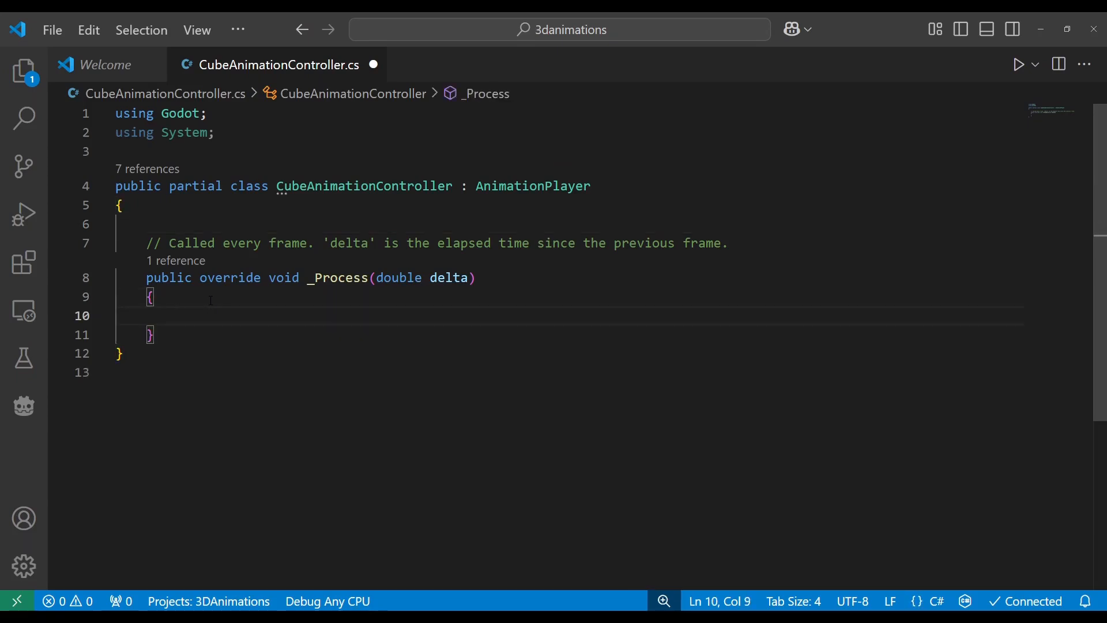
{"action": "type", "text": "if(Input"}
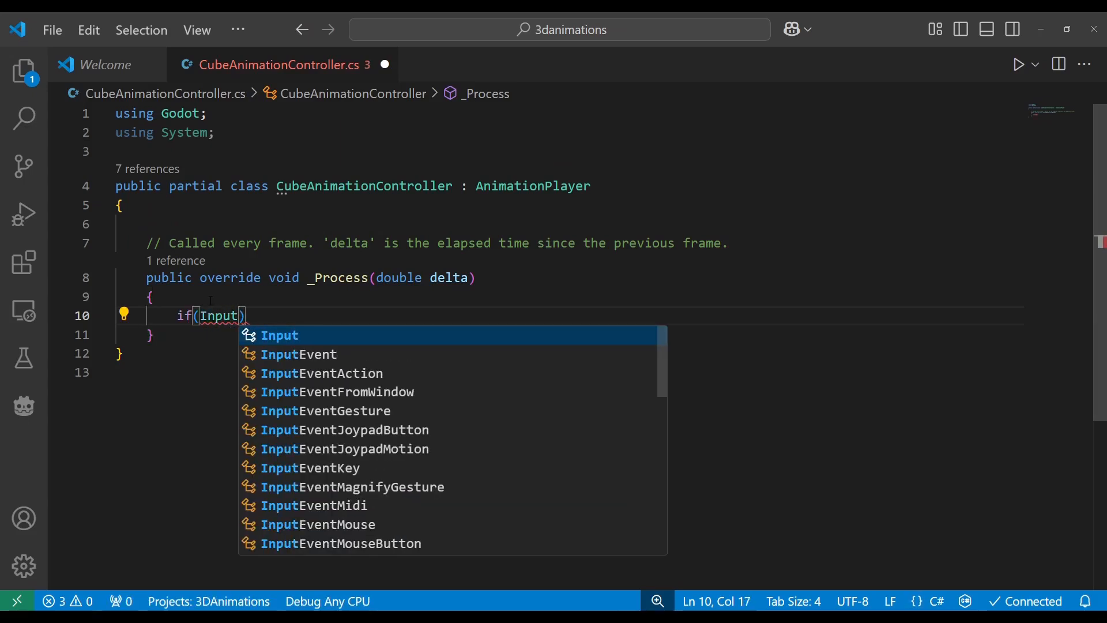
{"action": "type", "text": ".is"}
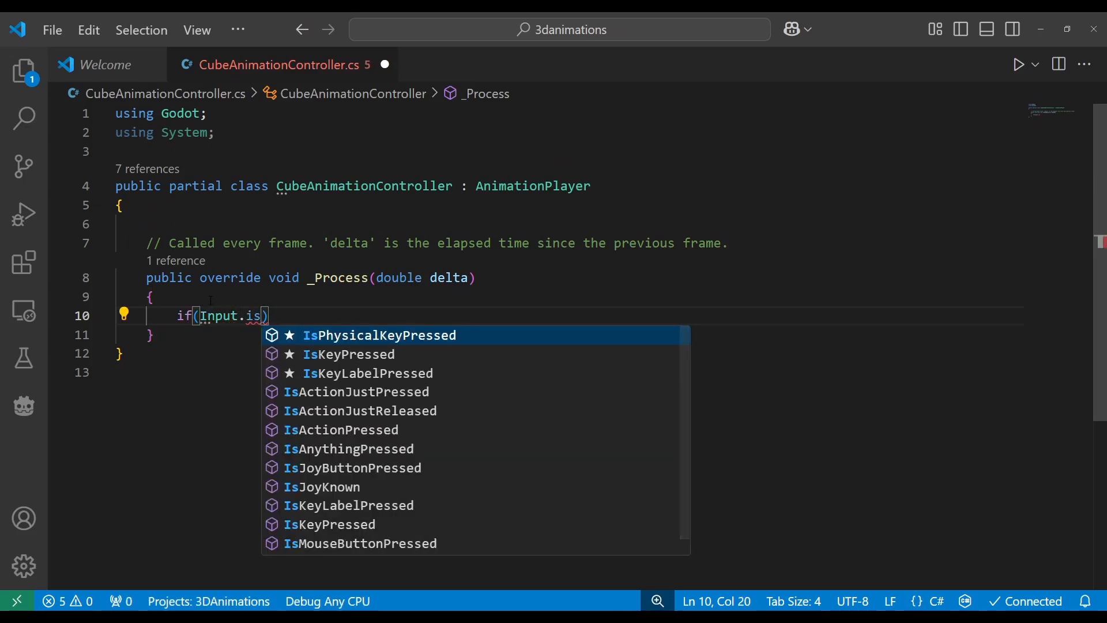
{"action": "key", "text": "Down"}
{"action": "key", "text": "Return"}
{"action": "type", "text": "(Key.u"}
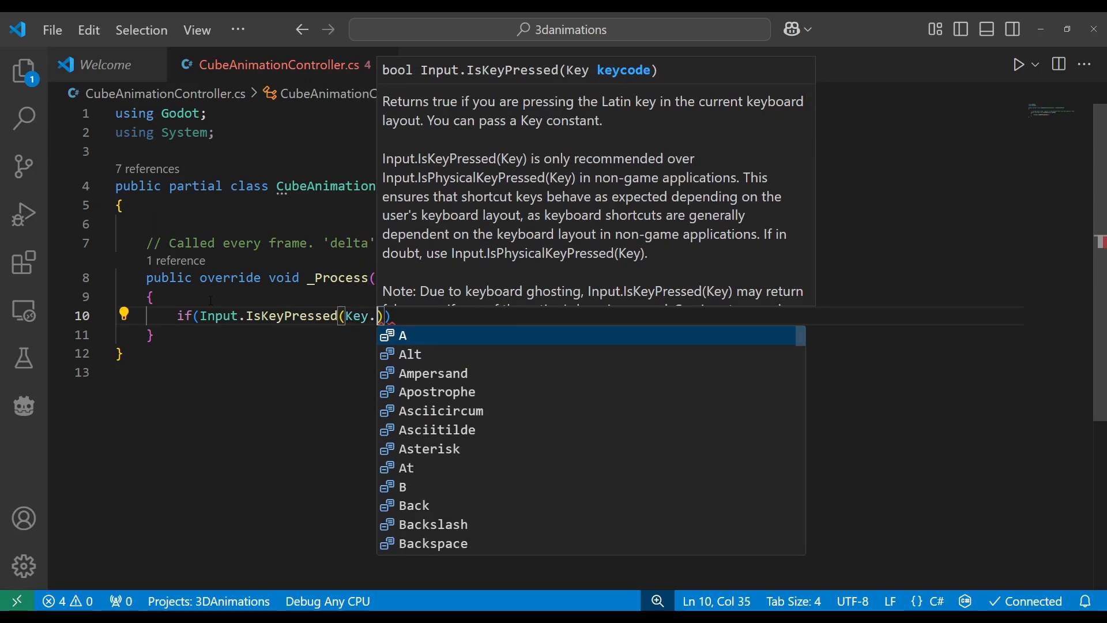
{"action": "key", "text": "Return"}
{"action": "type", "text": ")){}"}
{"action": "key", "text": "Return"}
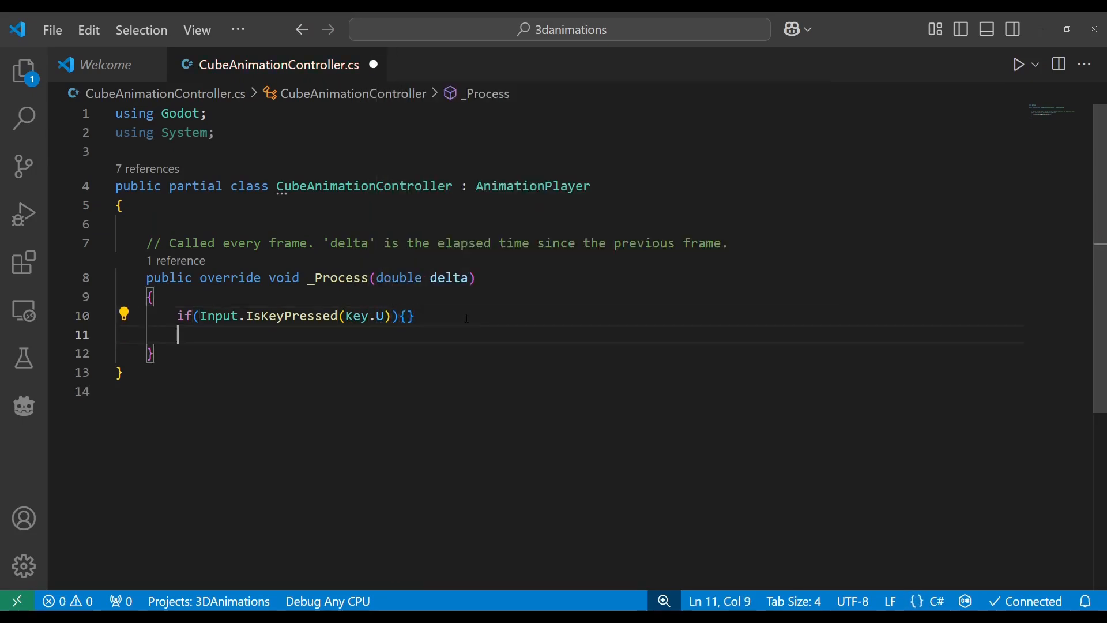
Place the braces of the Key.U if block on separate lines with an empty body line between them
{"action": "left_click", "coordinate": [407, 316]}
{"action": "key", "text": "Return"}
{"action": "left_click", "coordinate": [408, 316]}
{"action": "key", "text": "Return"}
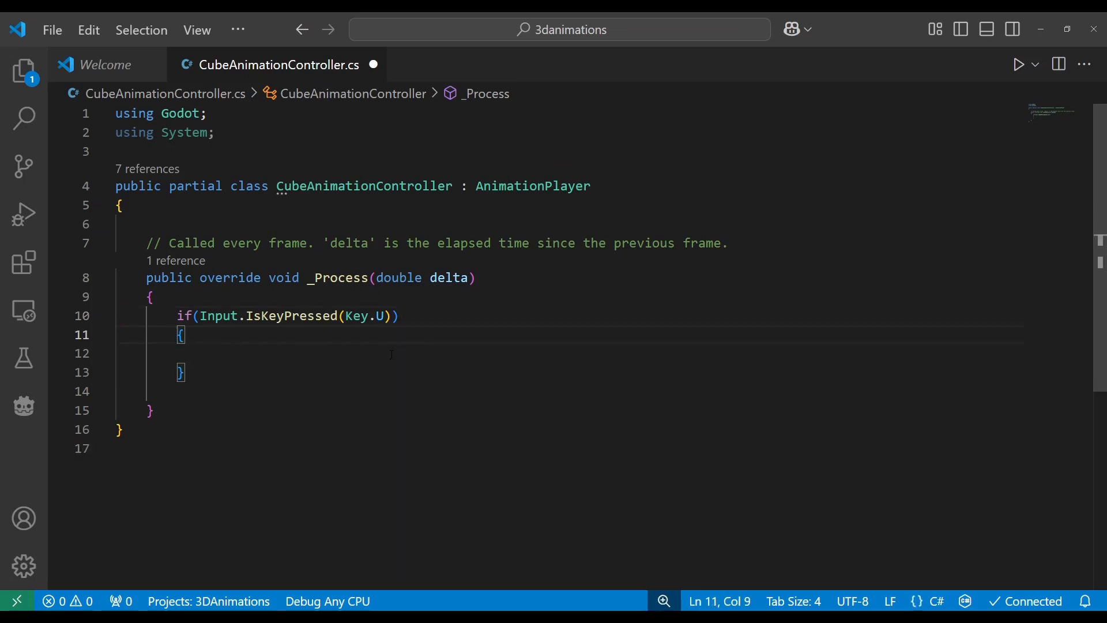
Declare StringName upAndDown = new StringName("UpAndDown"); inside the Key.U block and save the script
{"action": "left_click", "coordinate": [392, 354]}
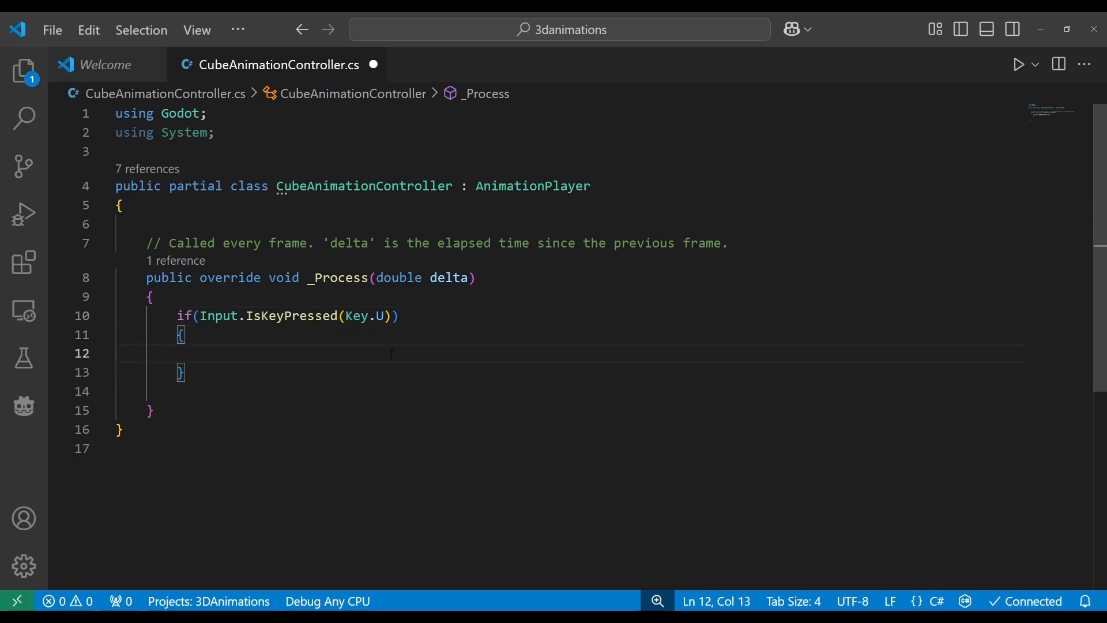
{"action": "type", "text": "String"}
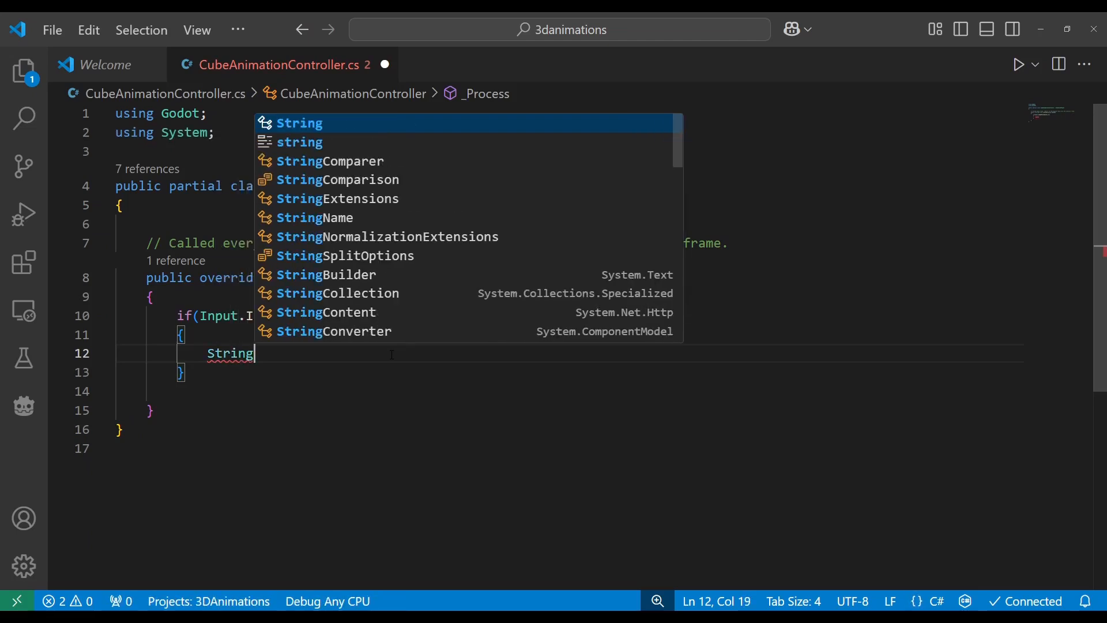
{"action": "type", "text": "Name upAndDown ="}
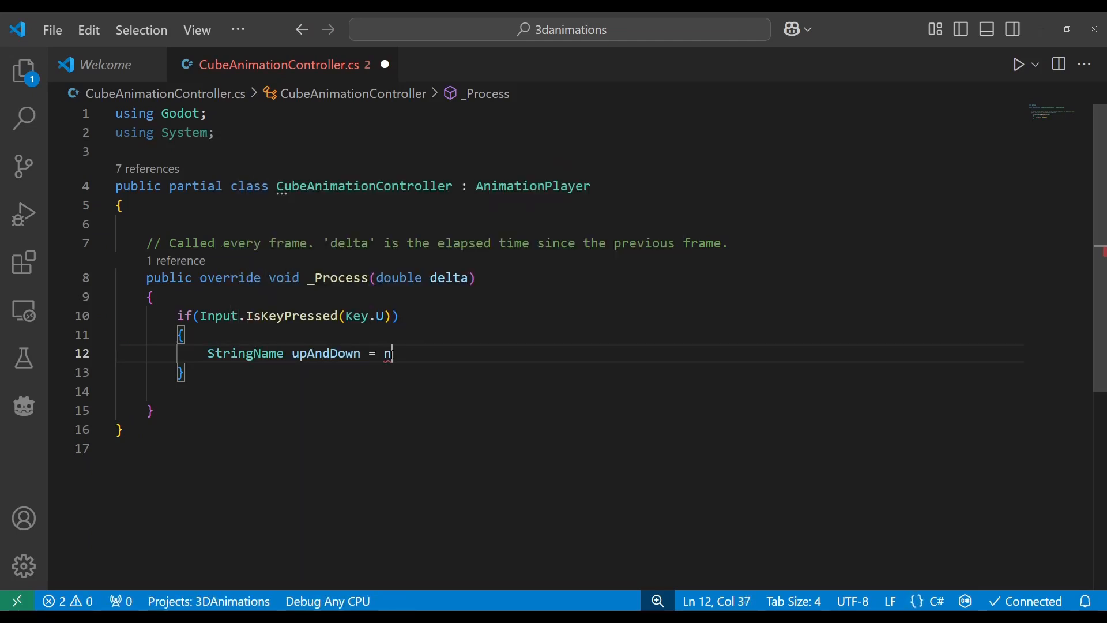
{"action": "type", "text": " new StringS"}
{"action": "key", "text": "BackSpace"}
{"action": "type", "text": "Name(\""}
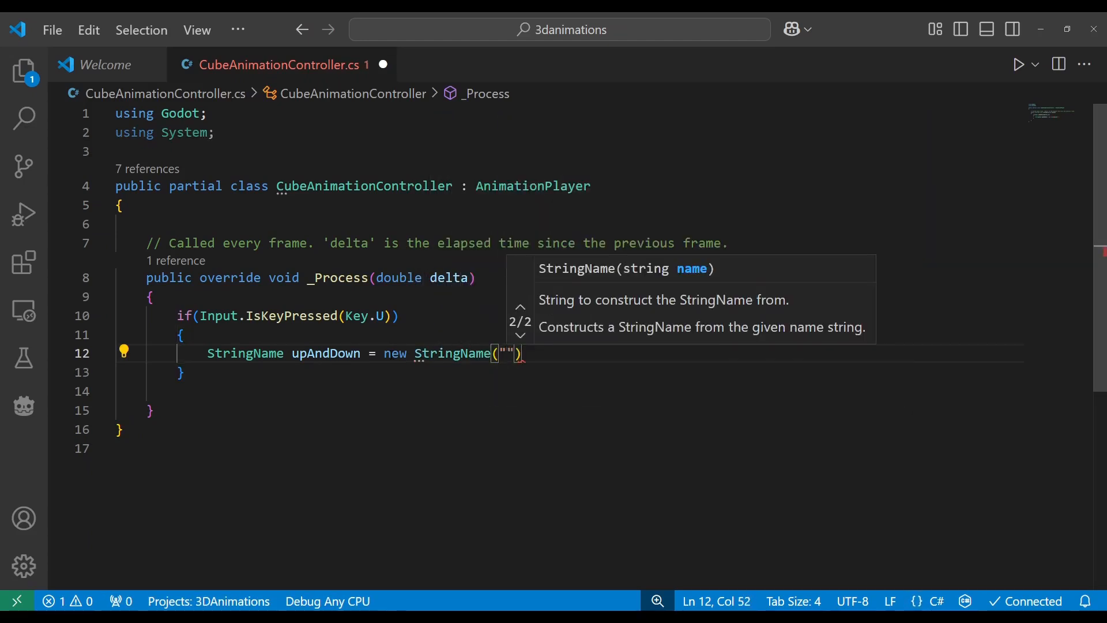
{"action": "type", "text": "UpAndDown"}
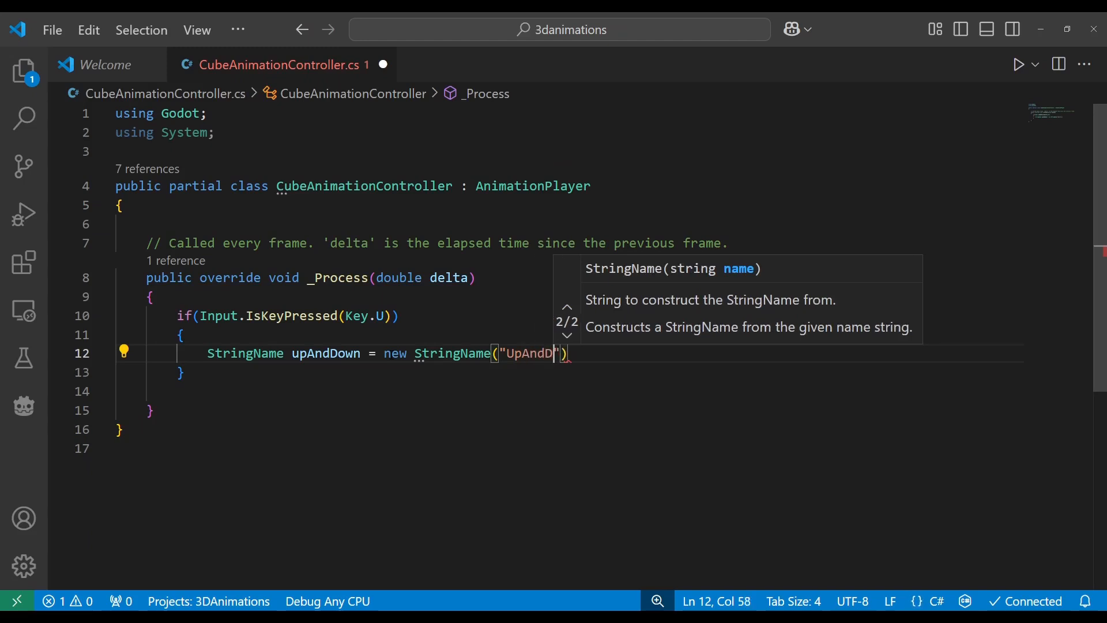
{"action": "double_click", "coordinate": [545, 354]}
{"action": "left_click", "coordinate": [596, 355]}
{"action": "type", "text": ";"}
{"action": "key", "text": "ctrl+s"}
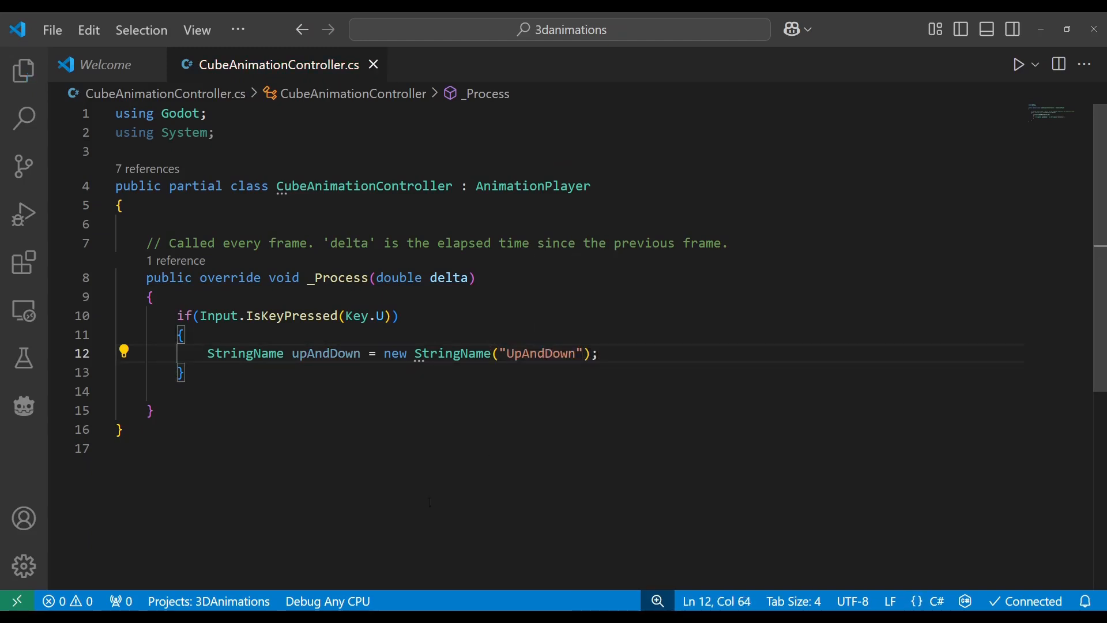
Switch to Godot, check the UpAndDown name in the animation list, and save the scene
{"action": "key", "text": "alt+Tab"}
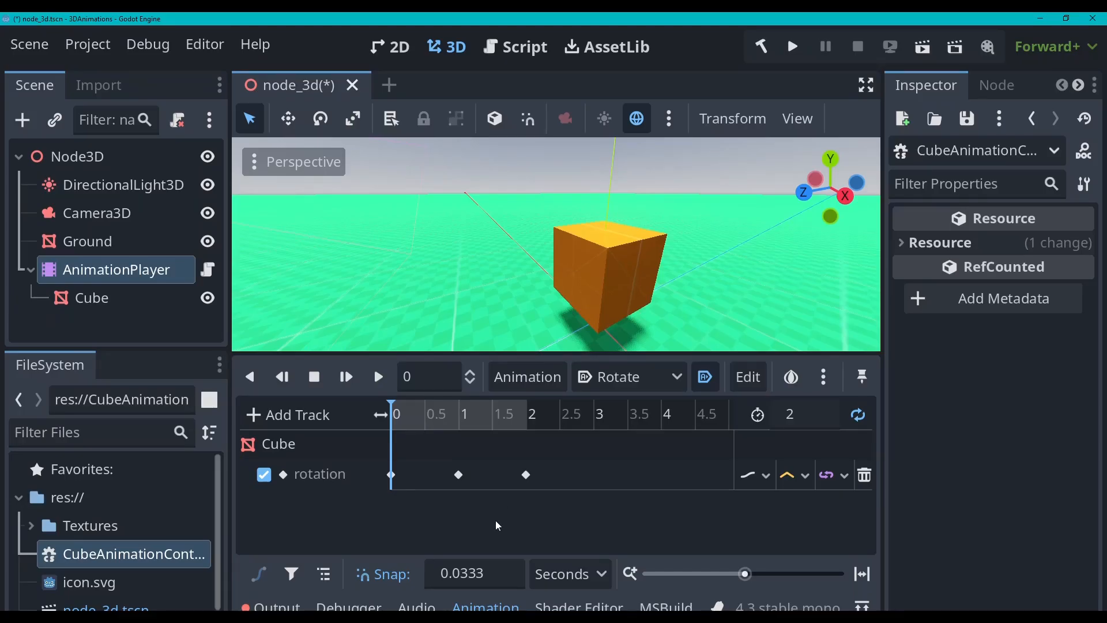
{"action": "left_click", "coordinate": [629, 372]}
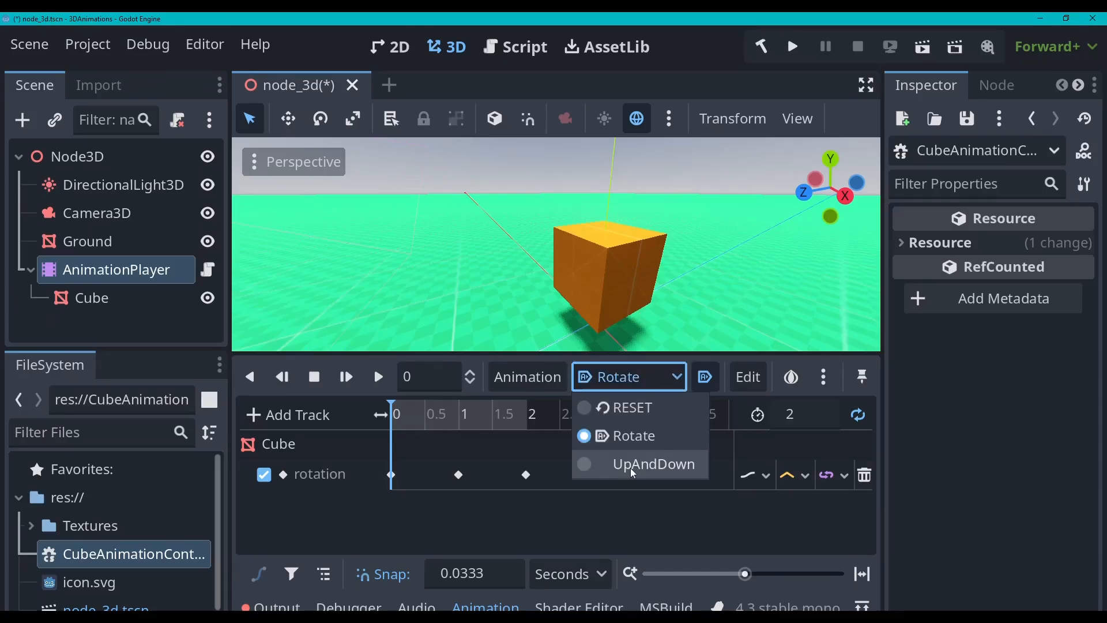
{"action": "left_click", "coordinate": [502, 504]}
{"action": "key", "text": "ctrl+s"}
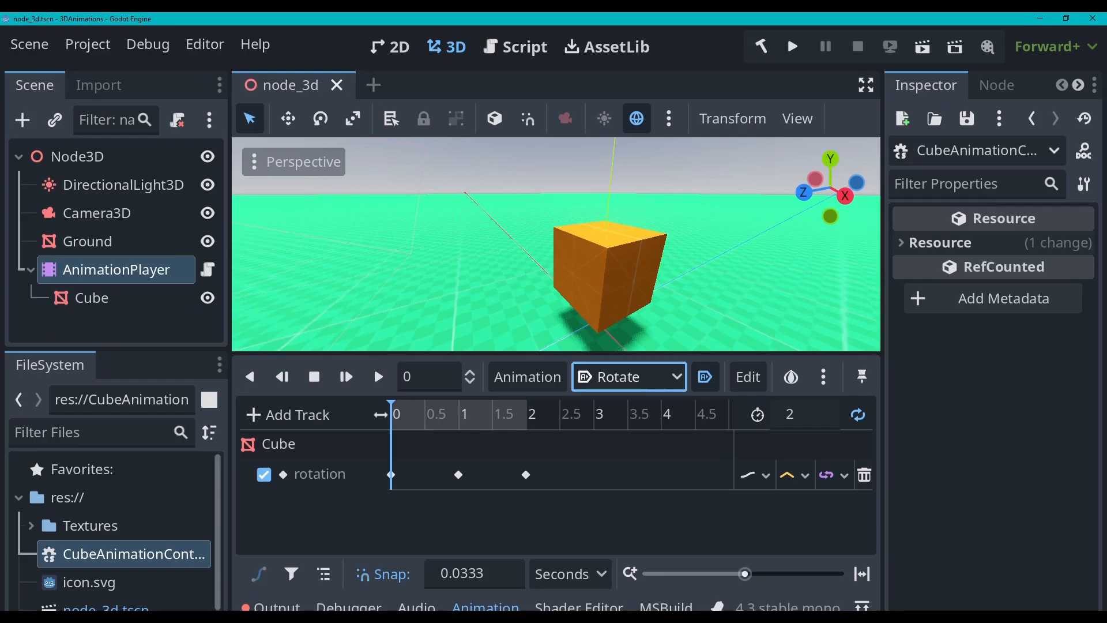
Switch to VS Code, add Play(upAndDown); below the upAndDown declaration in the Key.U block, and save the script
{"action": "key", "text": "alt+Tab"}
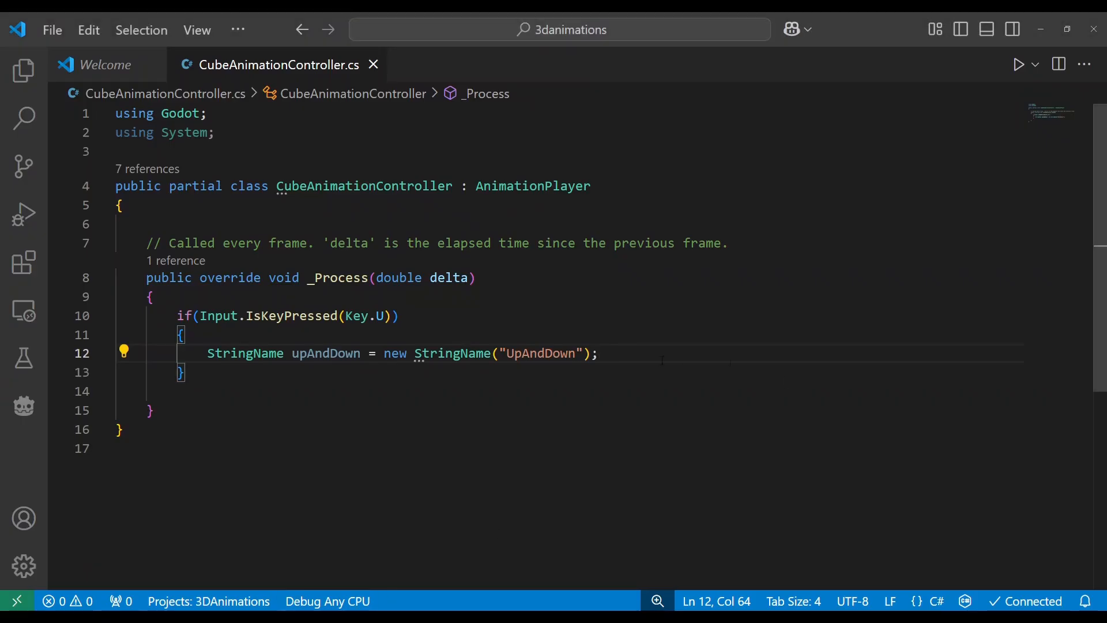
{"action": "key", "text": "Return"}
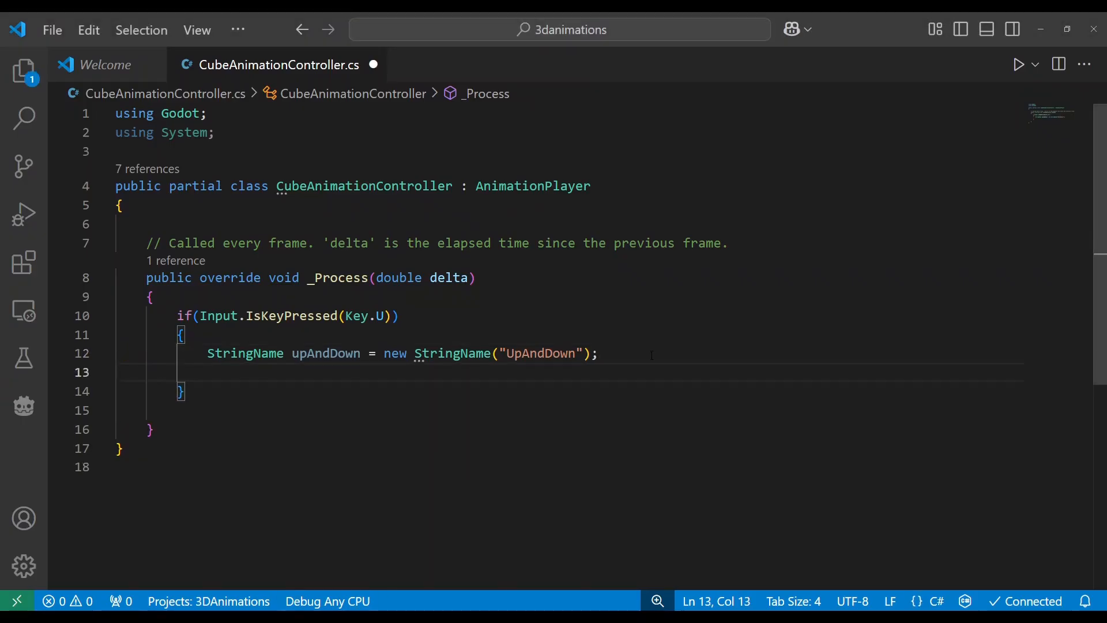
{"action": "type", "text": "Play(upAndDown"}
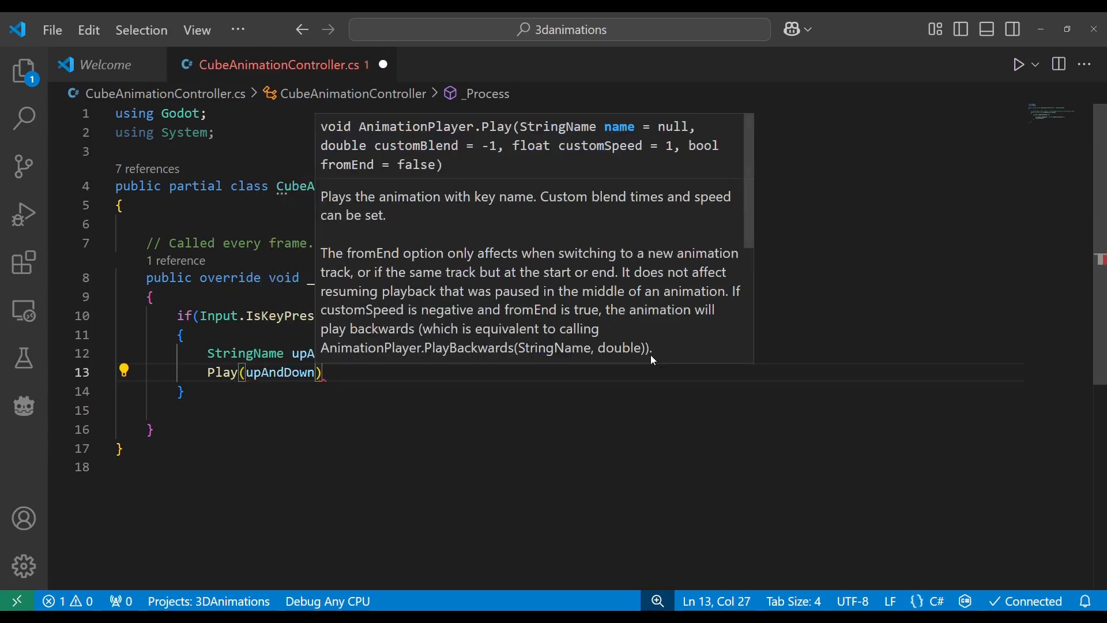
{"action": "type", "text": ");"}
{"action": "key", "text": "ctrl+s"}
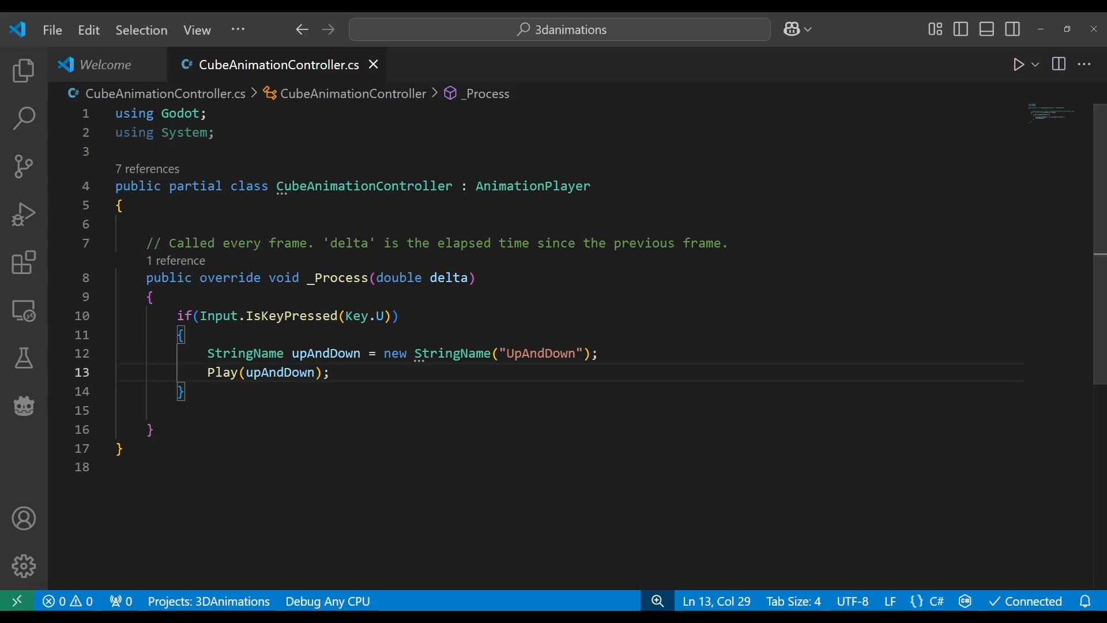
Switch to Godot, run the project to test the UpAndDown key trigger, and close the game window
{"action": "key", "text": "alt+Tab"}
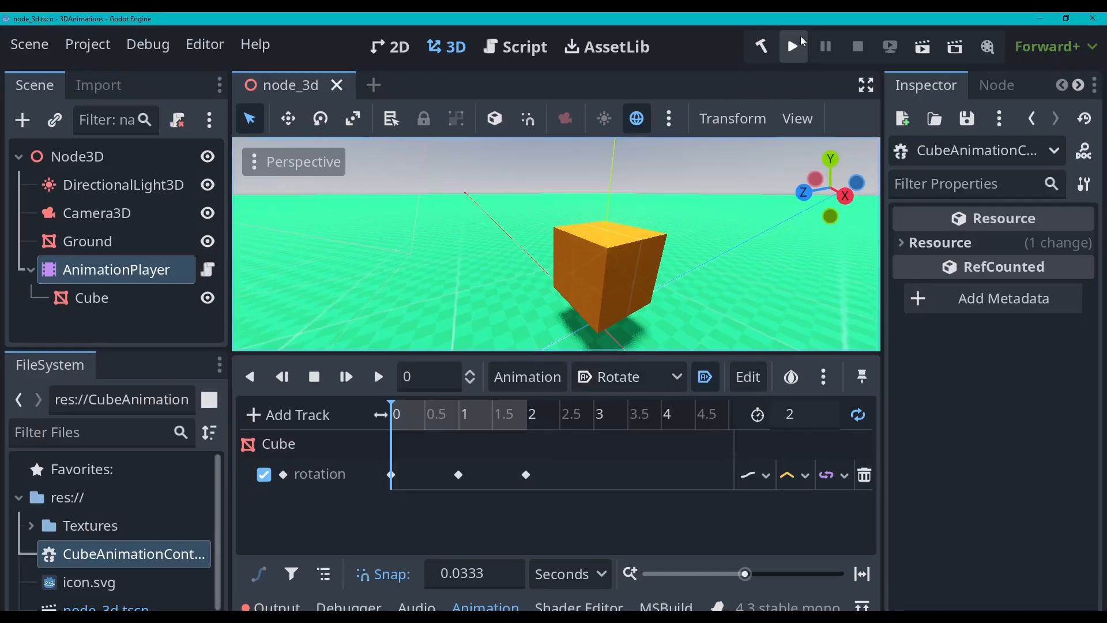
{"action": "left_click", "coordinate": [792, 46]}
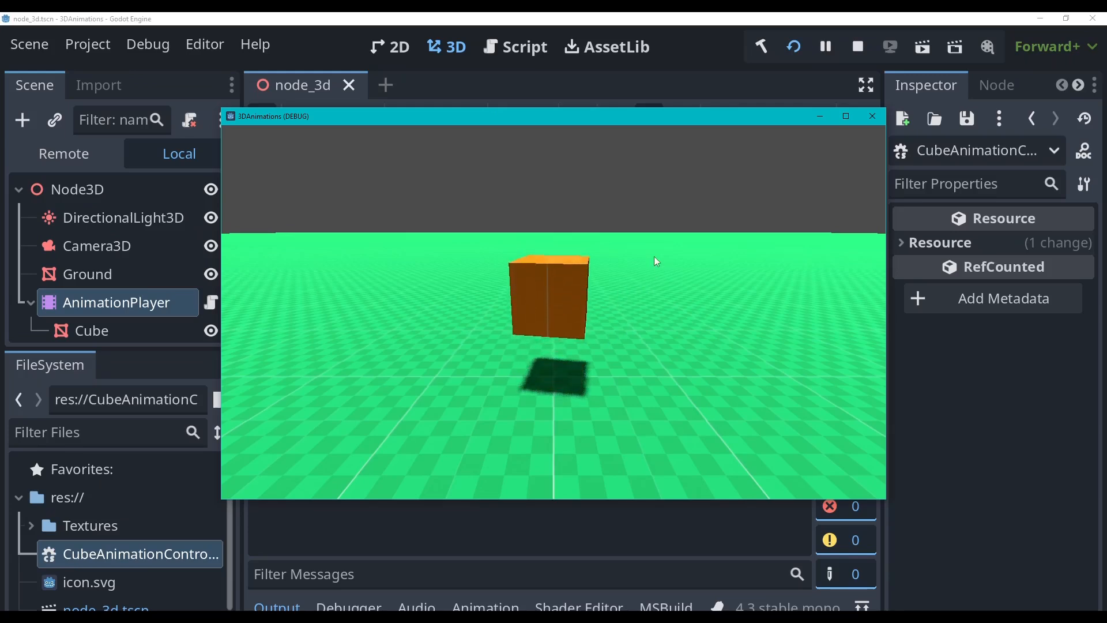
{"action": "left_click", "coordinate": [874, 115]}
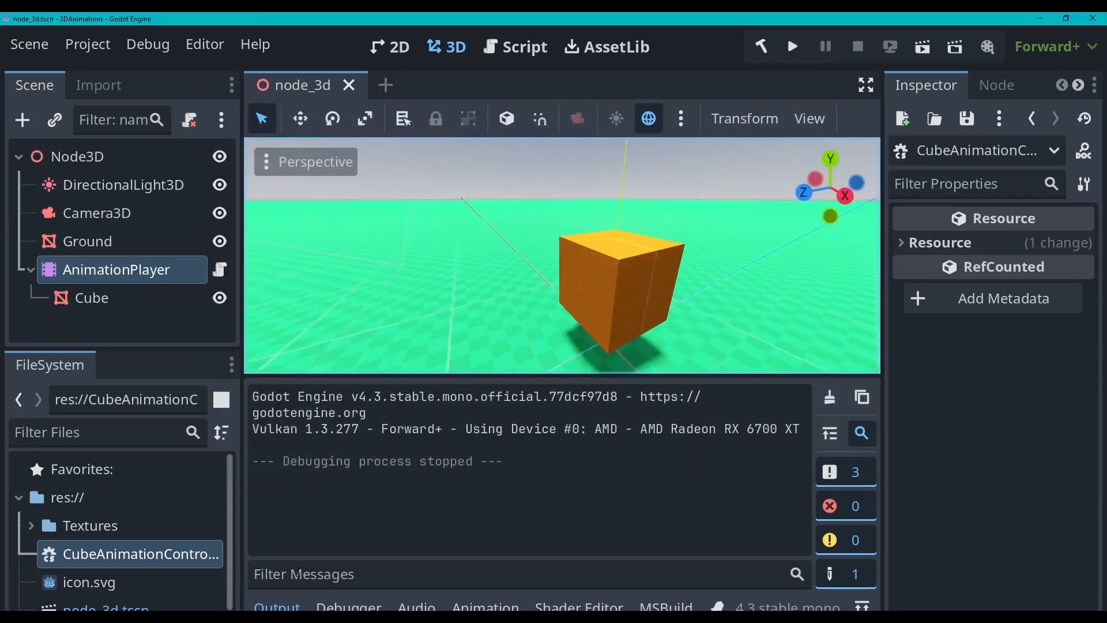
Switch to VS Code and declare StringName reset = new StringName("RESET"); at the start of the Key.U block, above the upAndDown declaration
{"action": "key", "text": "alt+Tab"}
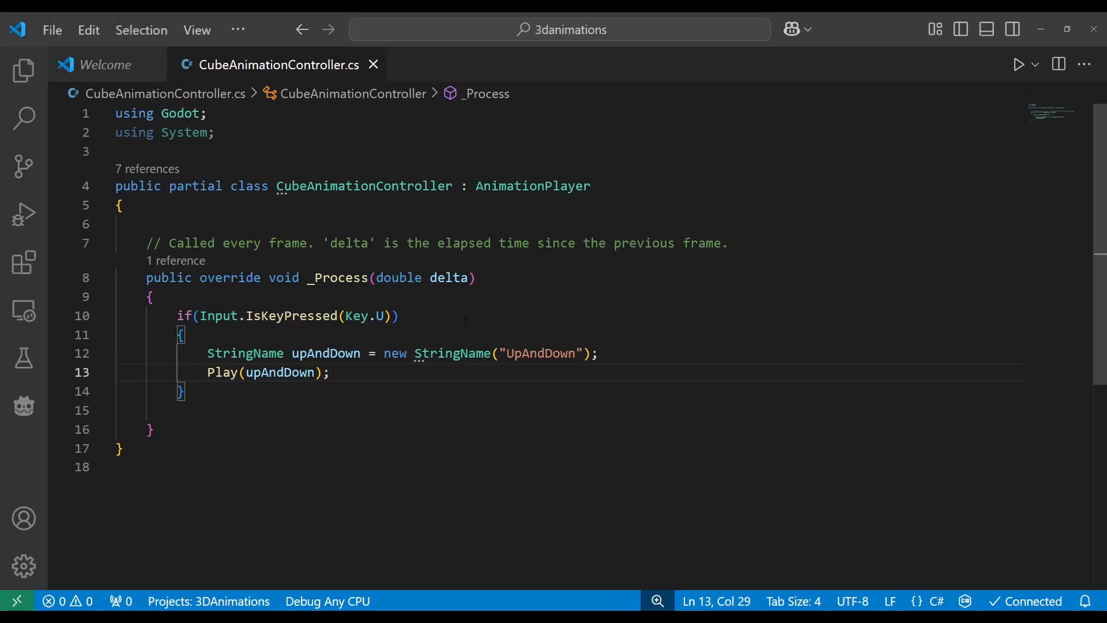
{"action": "left_click", "coordinate": [484, 331]}
{"action": "key", "text": "Return"}
{"action": "key", "text": "Return"}
{"action": "key", "text": "Up"}
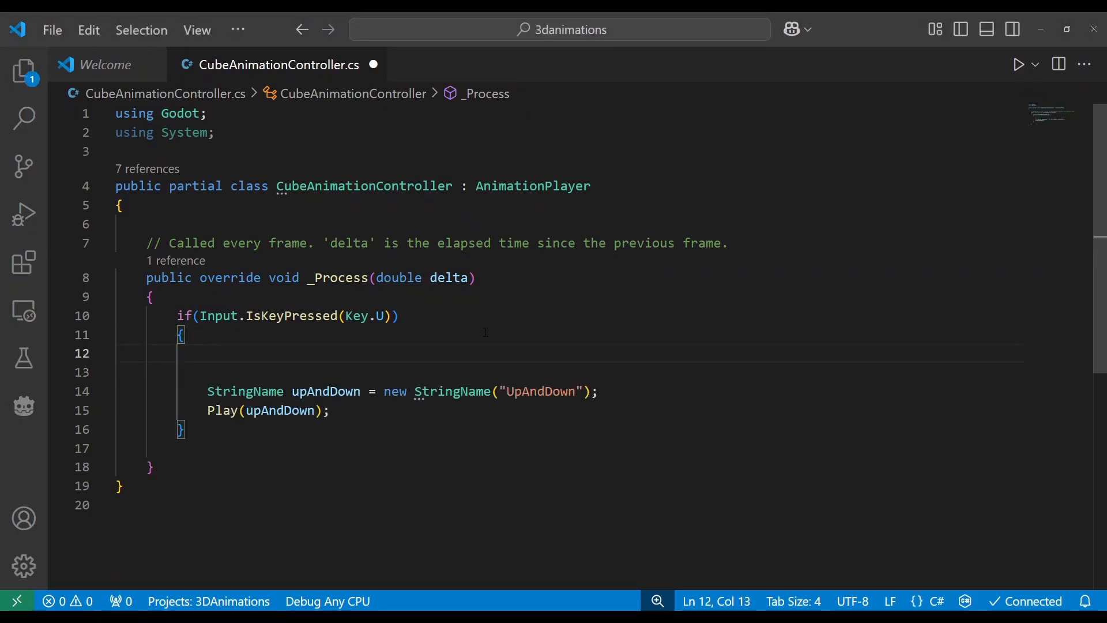
{"action": "type", "text": "StringName"}
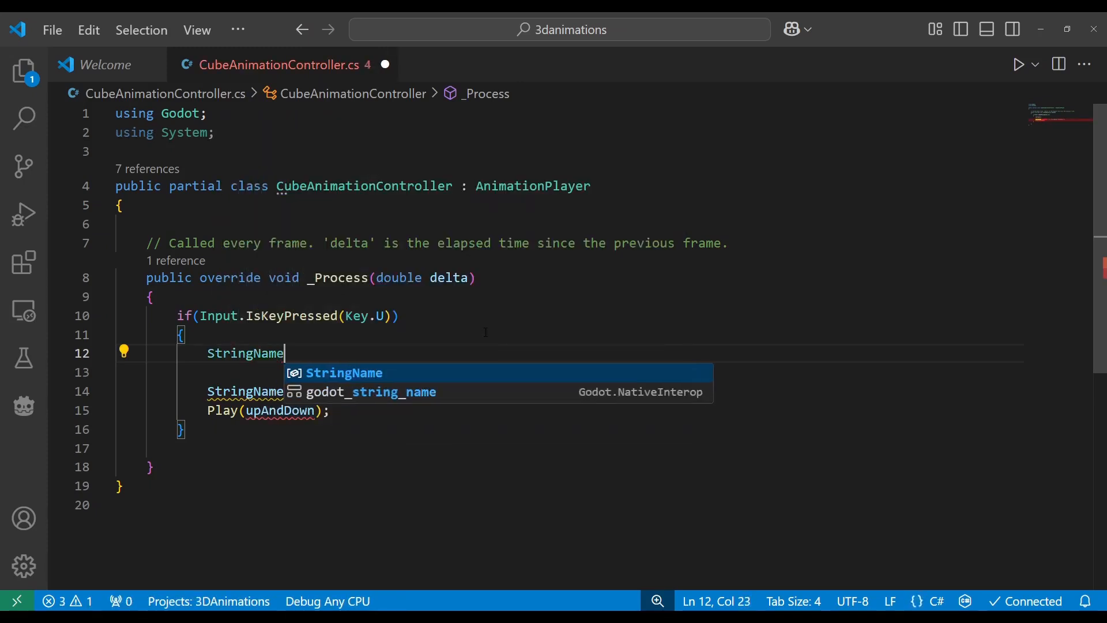
{"action": "type", "text": " reset "}
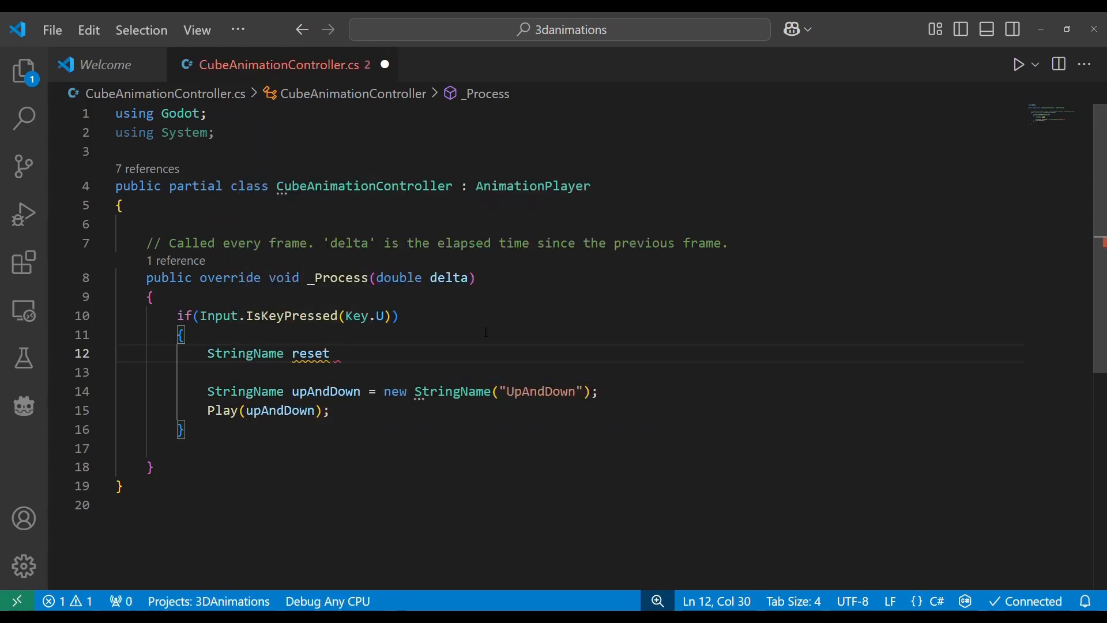
{"action": "type", "text": "= new StringName(\"RESET"}
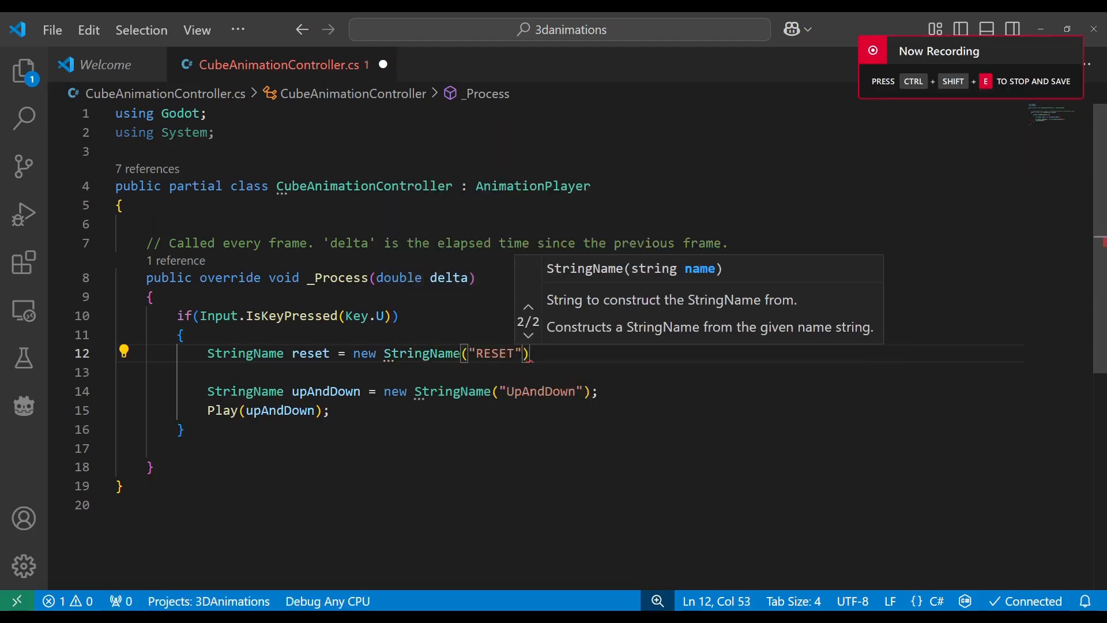
{"action": "type", "text": "\");"}
Add a Play(reset); call below the reset declaration, separated by an empty line, and save the script
{"action": "key", "text": "Return"}
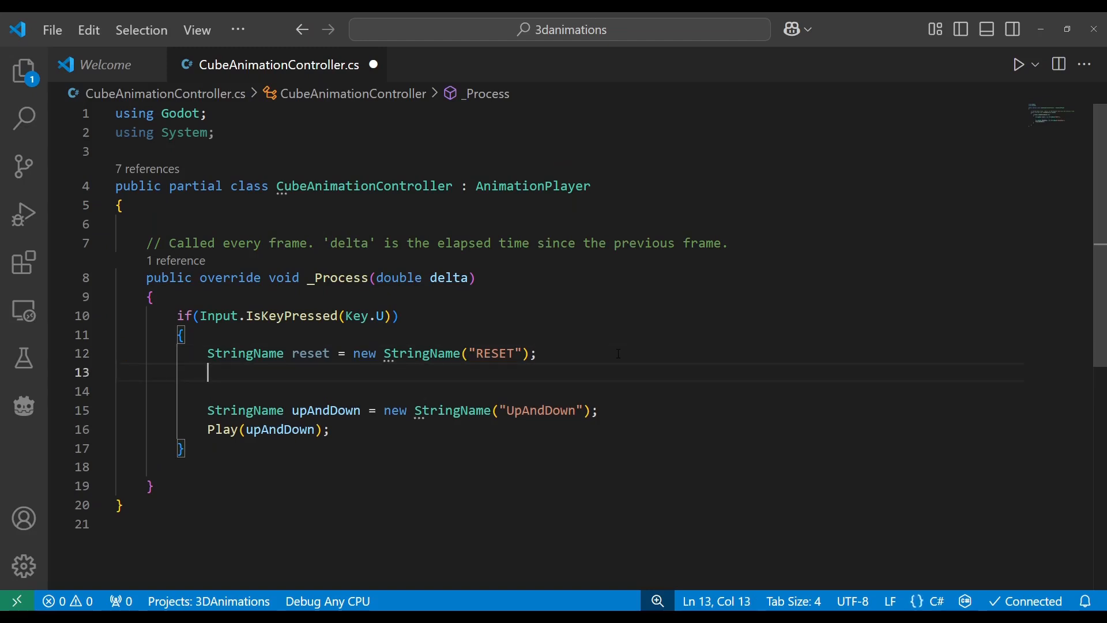
{"action": "key", "text": "Return"}
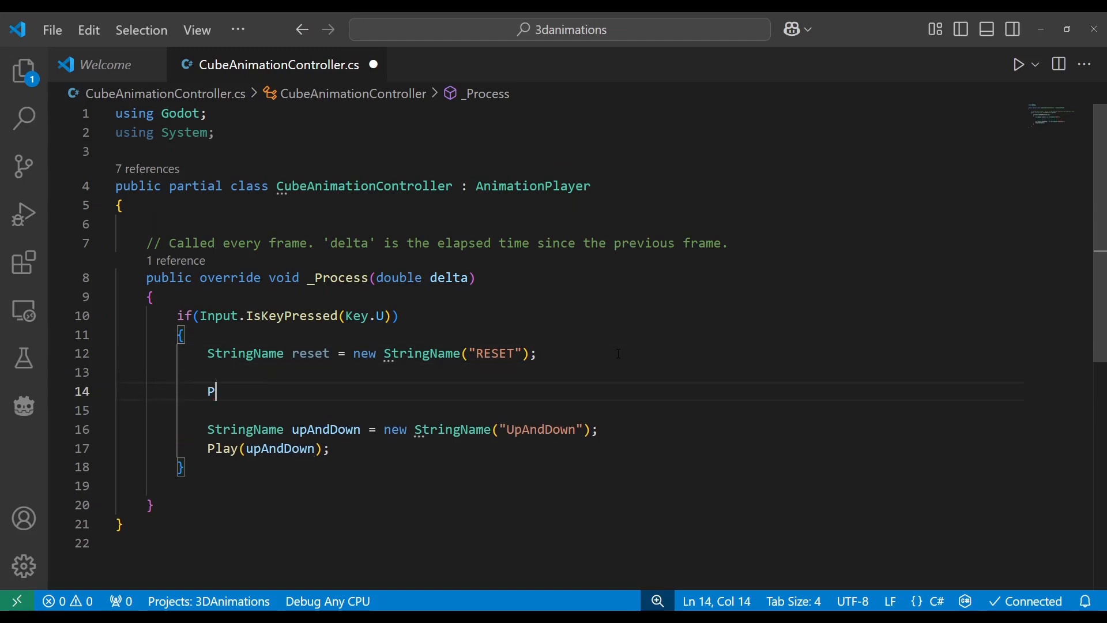
{"action": "type", "text": "Play(reset);"}
{"action": "key", "text": "ctrl+s"}
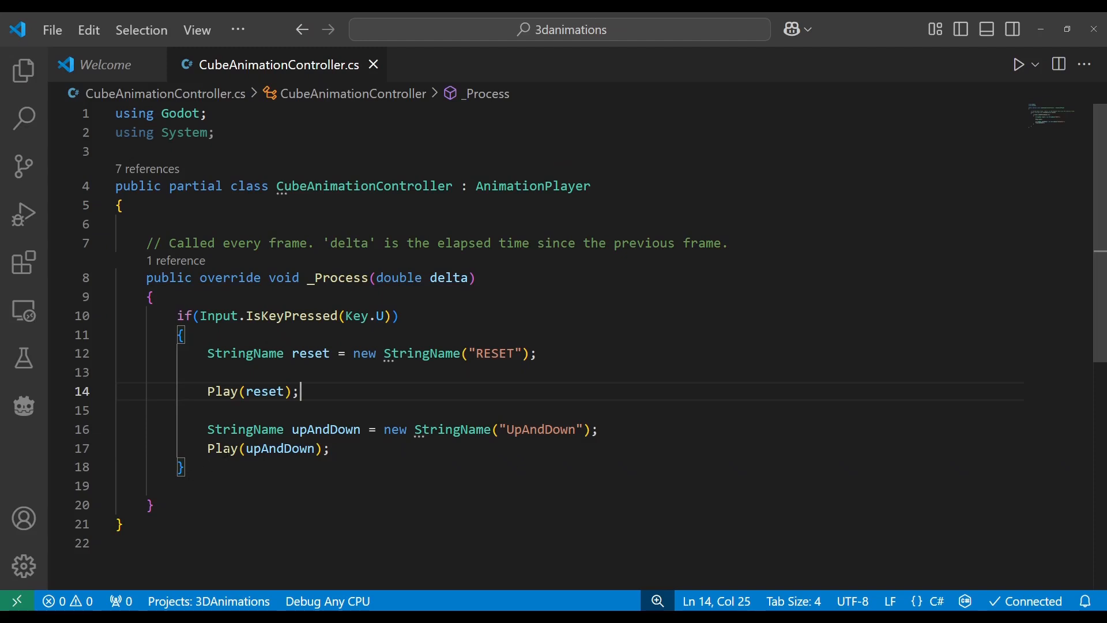
Replace Play with Queue in the upAndDown call so it reads Queue(upAndDown); and save the script
{"action": "double_click", "coordinate": [222, 449]}
{"action": "type", "text": "Queue"}
{"action": "key", "text": "End"}
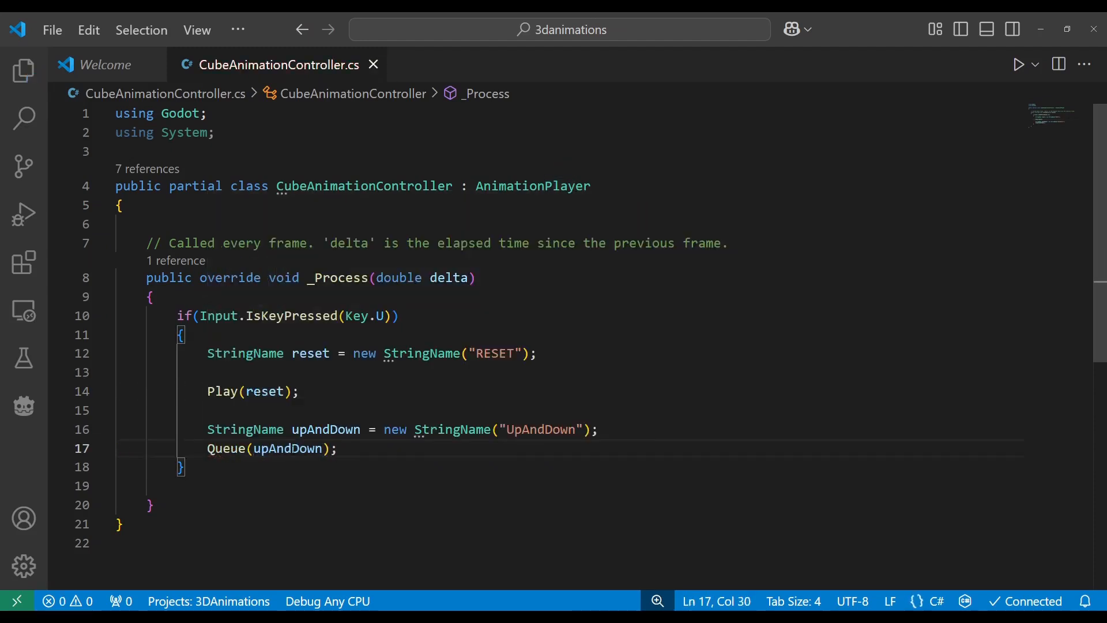
Remove the empty line between the reset declaration and the Play(reset); call
{"action": "double_click", "coordinate": [265, 392]}
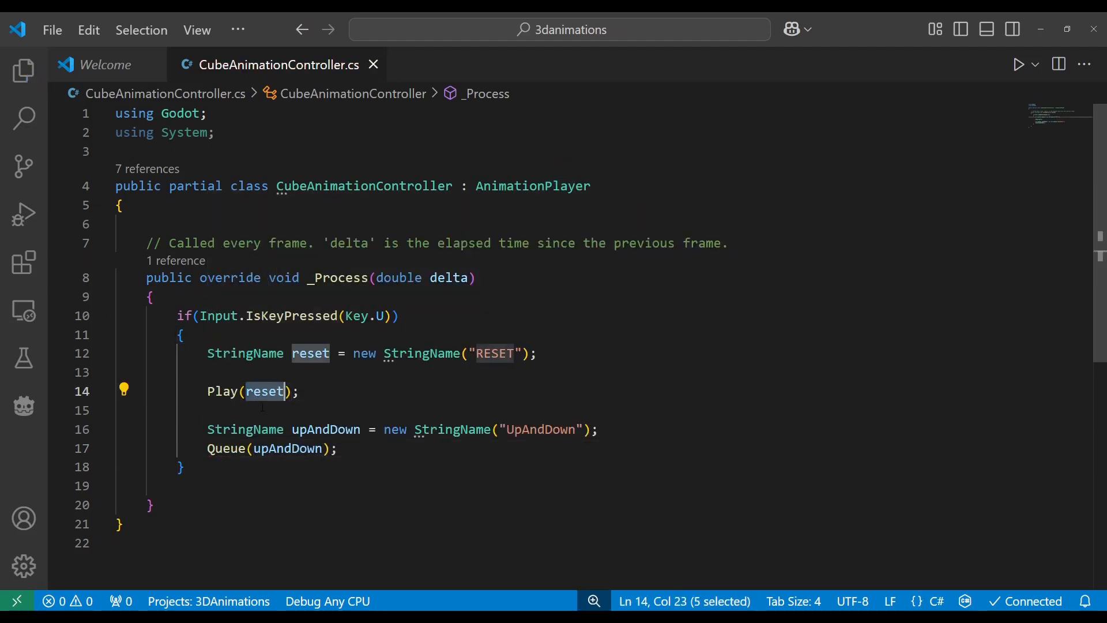
{"action": "left_click", "coordinate": [225, 391]}
{"action": "left_click", "coordinate": [230, 373]}
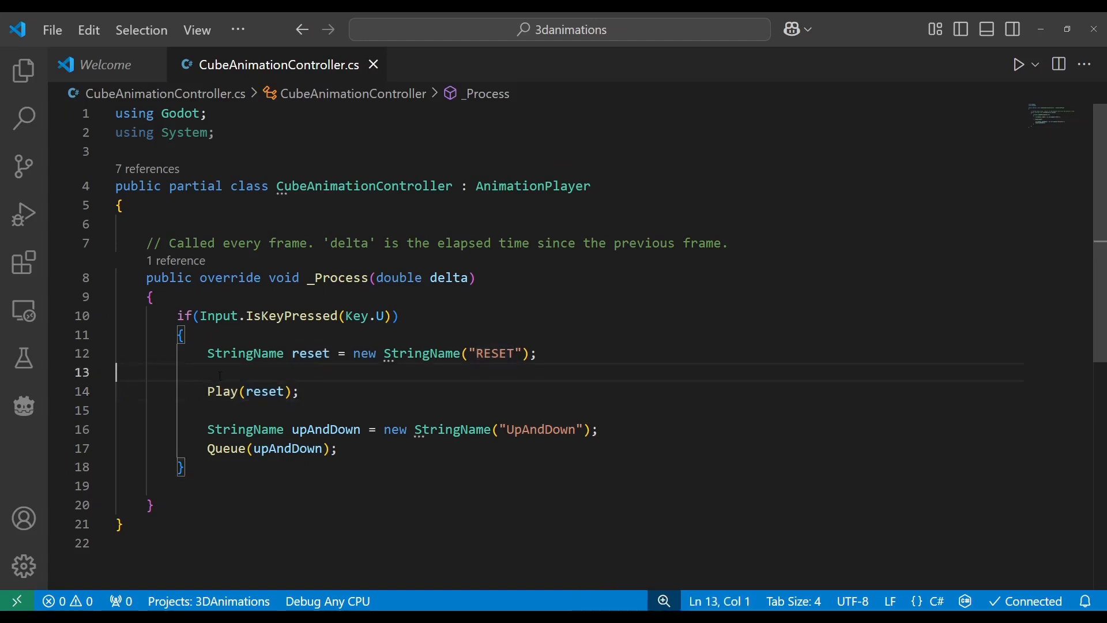
{"action": "key", "text": "BackSpace"}
{"action": "left_click", "coordinate": [231, 373]}
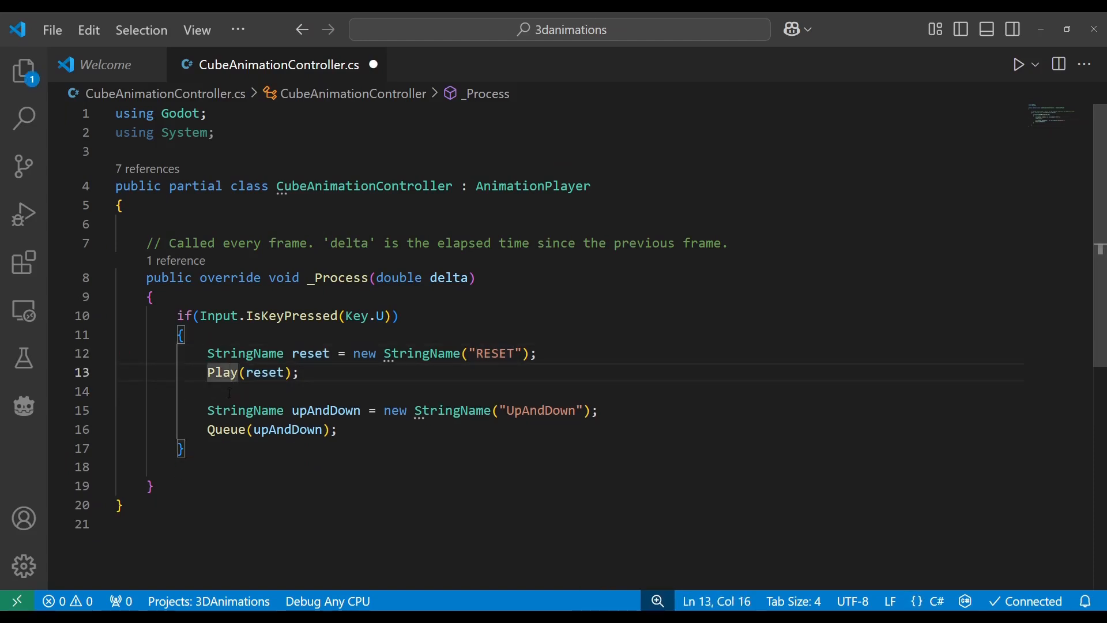
{"action": "left_click", "coordinate": [235, 429]}
{"action": "left_click", "coordinate": [344, 432]}
Switch to Godot and run the project to test the reset followed by the queued UpAndDown animation
{"action": "key", "text": "alt+Tab"}
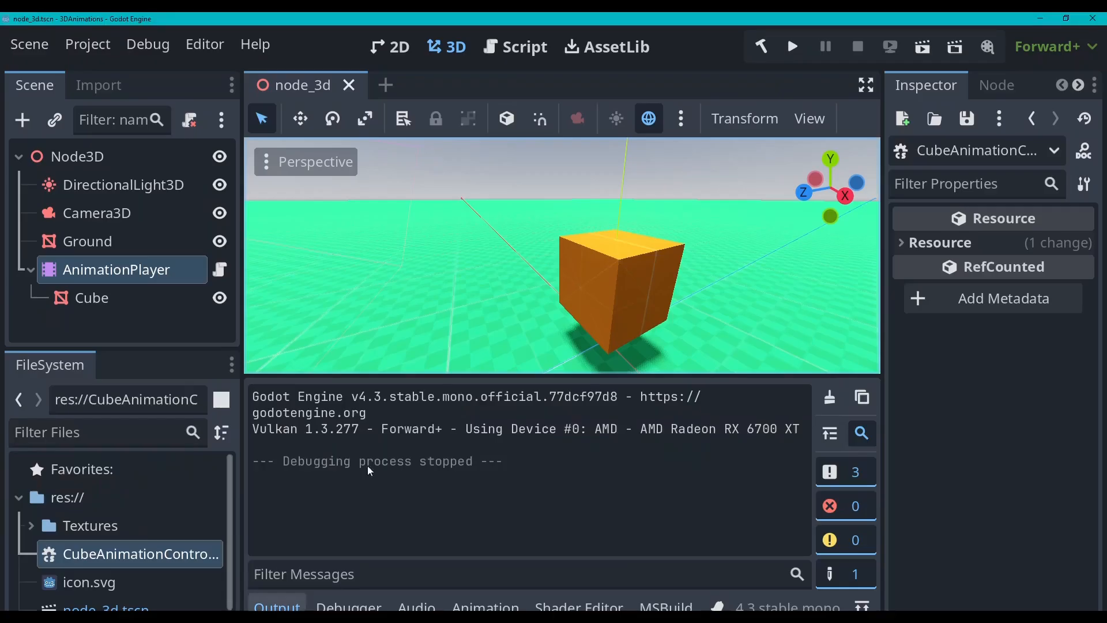
{"action": "left_click", "coordinate": [792, 46]}
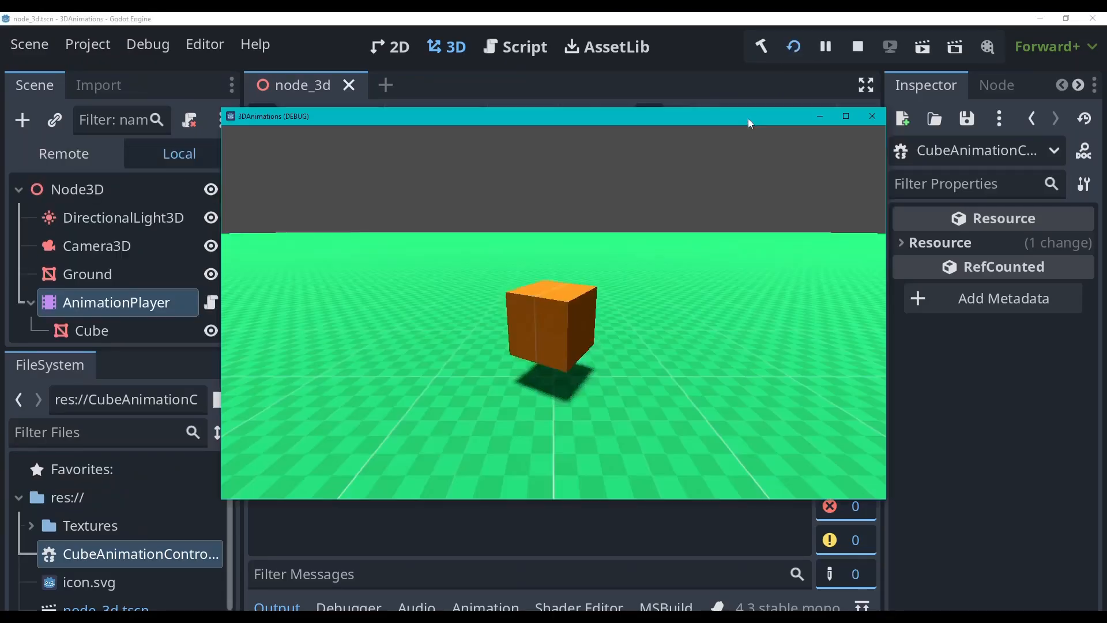